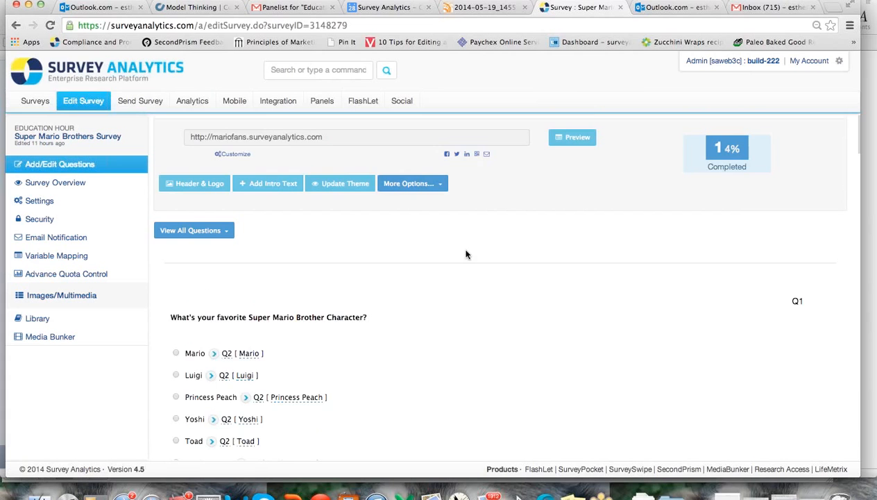
In the Branching/Skip Logic of the favorite-character question, set the Mario answer to jump to 2. [Q2] Outfit
scroll(465, 254, "down", 2)
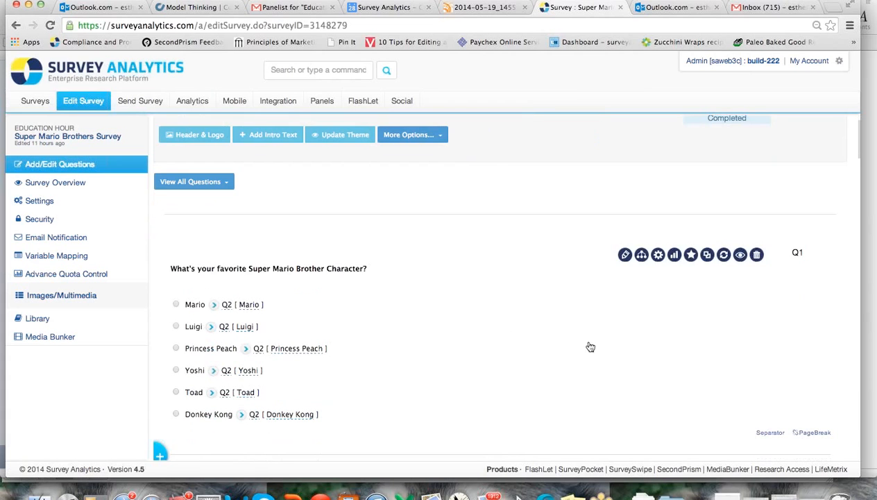
left_click(642, 255)
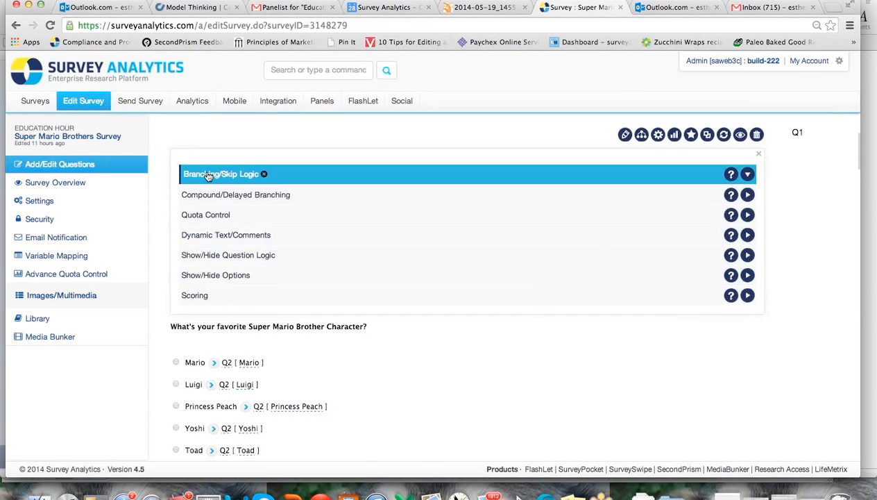
left_click(208, 176)
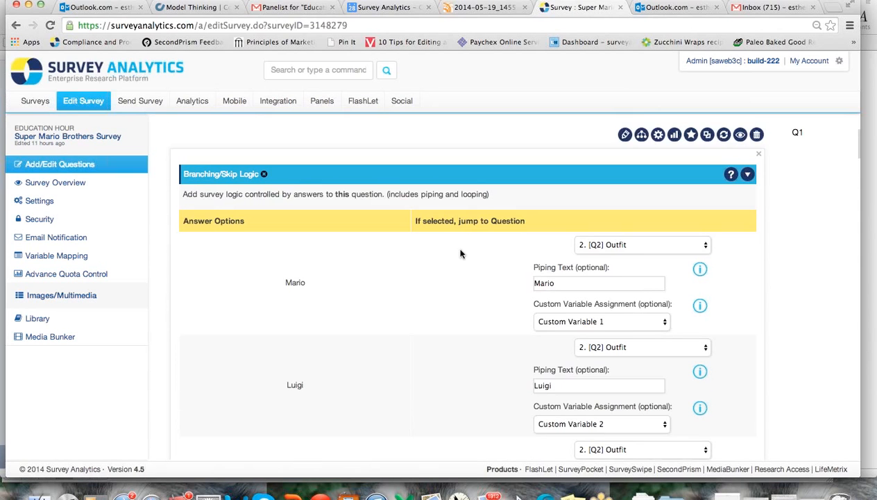
scroll(423, 235, "down", 2)
left_click(645, 199)
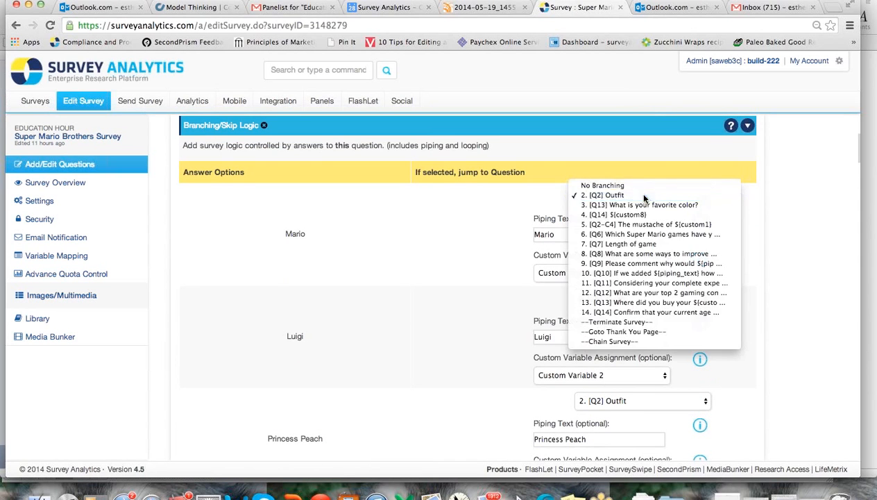
left_click(635, 194)
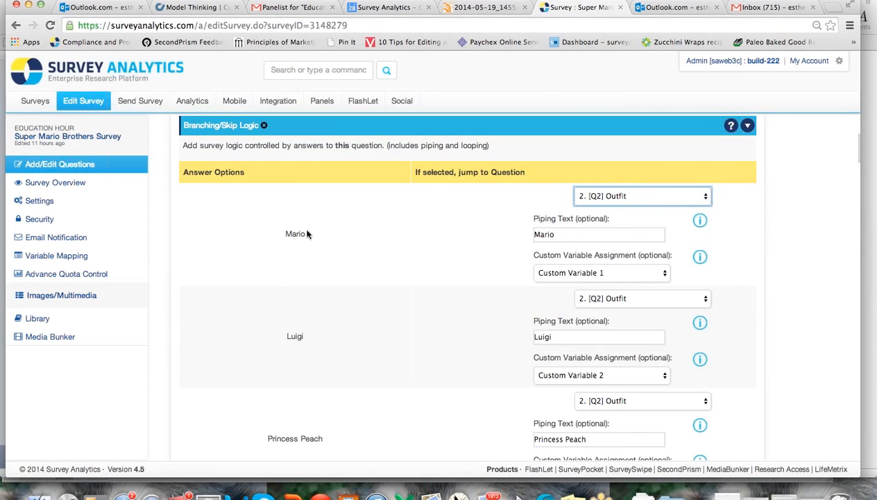
Keep "Mario" as the Mario answer's piping text and Custom Variable 1 as its custom variable assignment
left_click_drag(560, 234, 535, 233)
left_click(560, 234)
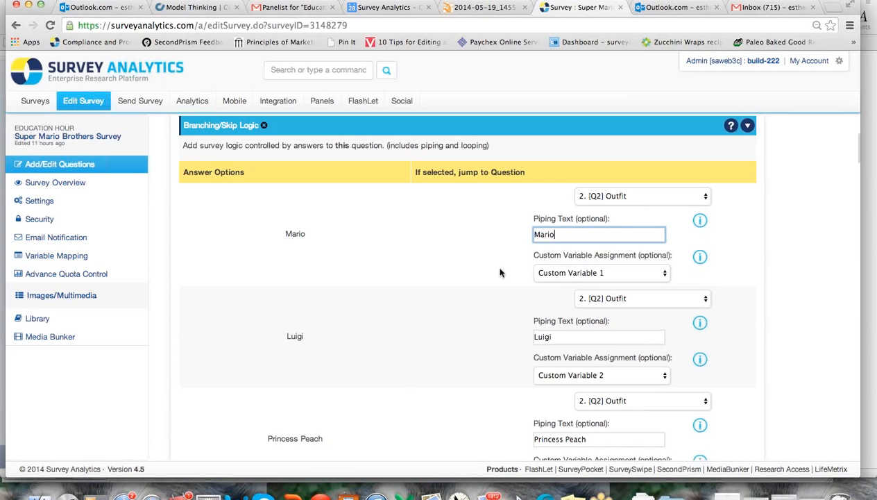
left_click(548, 273)
left_click(548, 273)
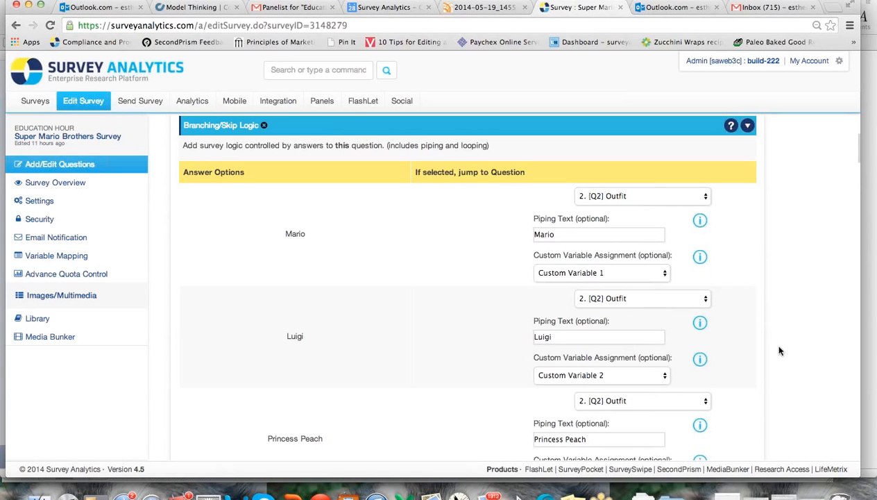
Review the branching of the remaining characters through Donkey Kong and update the question's branching information
scroll(779, 351, "down", 5)
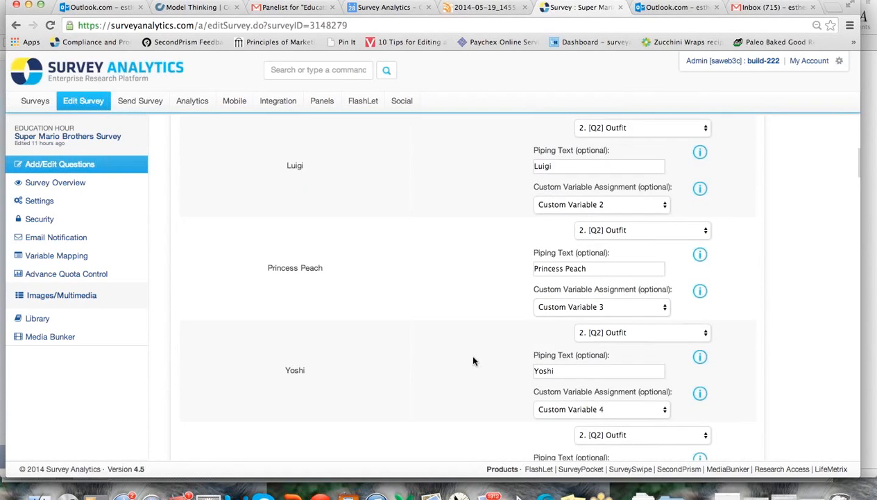
scroll(473, 361, "down", 7)
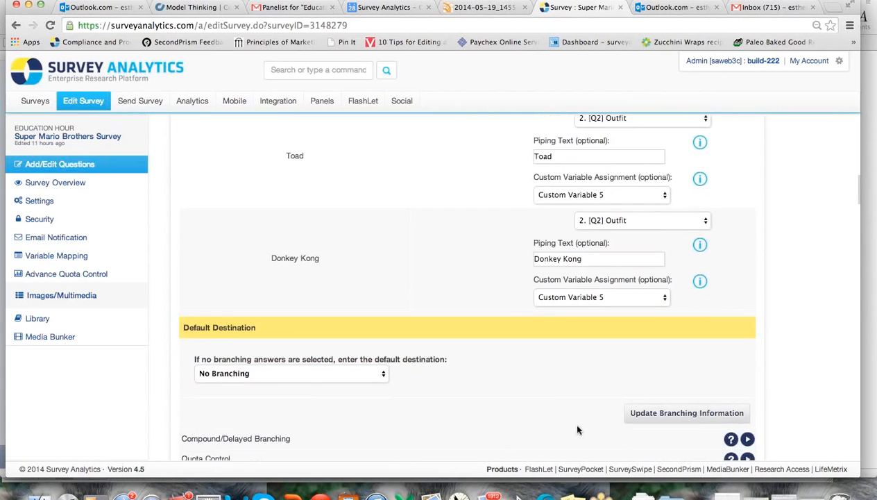
left_click(668, 388)
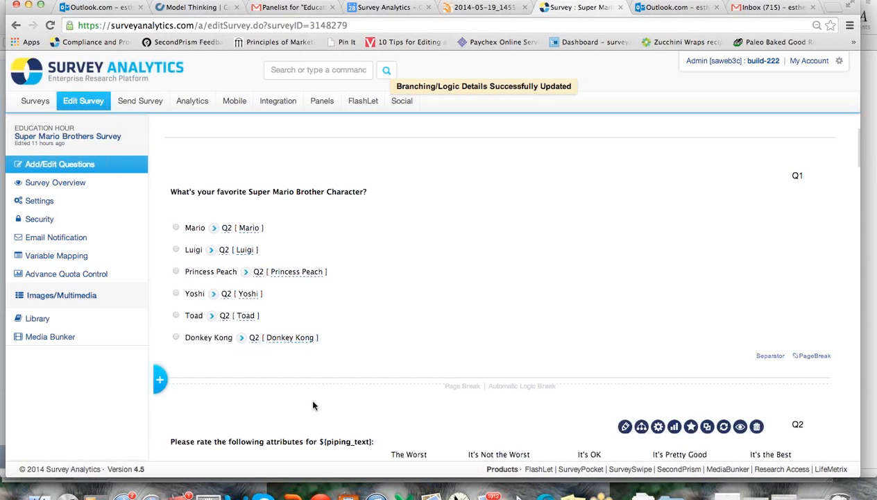
Open question Q2 for editing, examine the ${piping_text} code in its question text and the row choices, and close the editor without saving
scroll(312, 405, "down", 5)
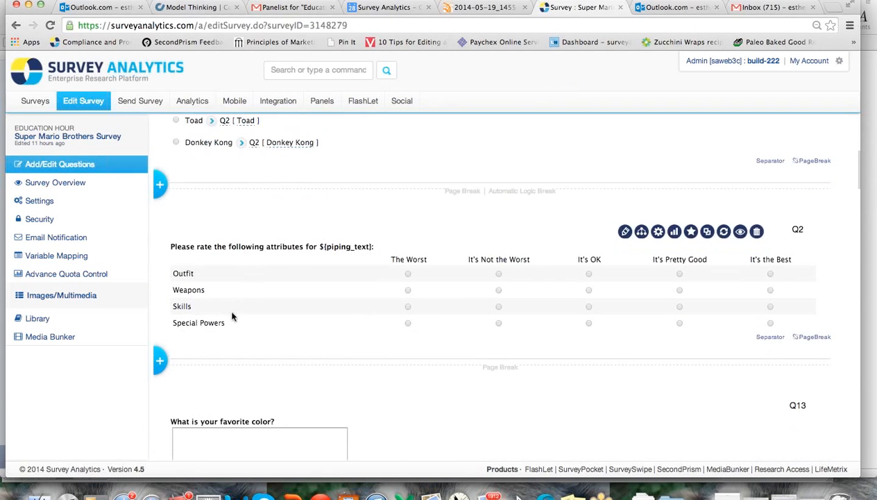
left_click(625, 232)
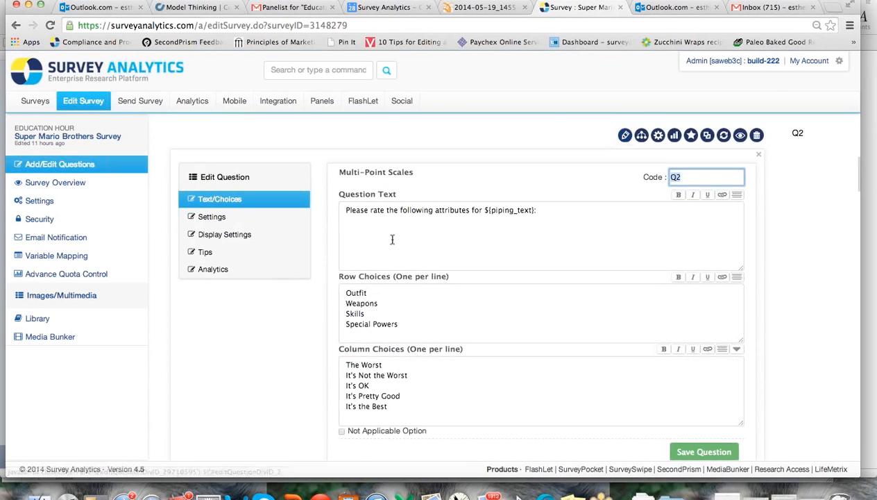
left_click_drag(534, 210, 479, 210)
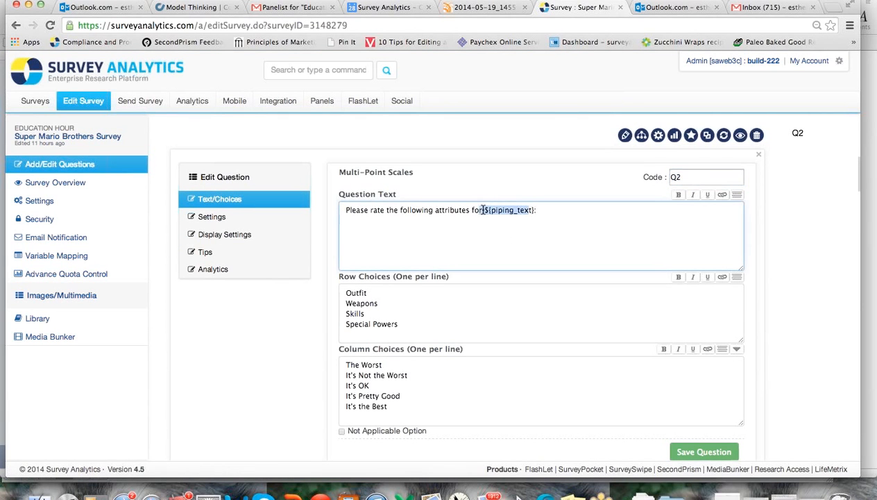
left_click(542, 222)
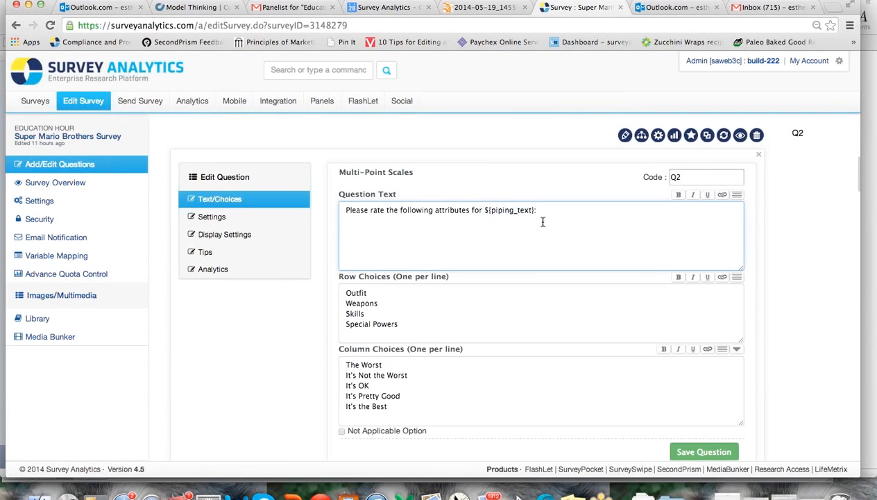
left_click(463, 307)
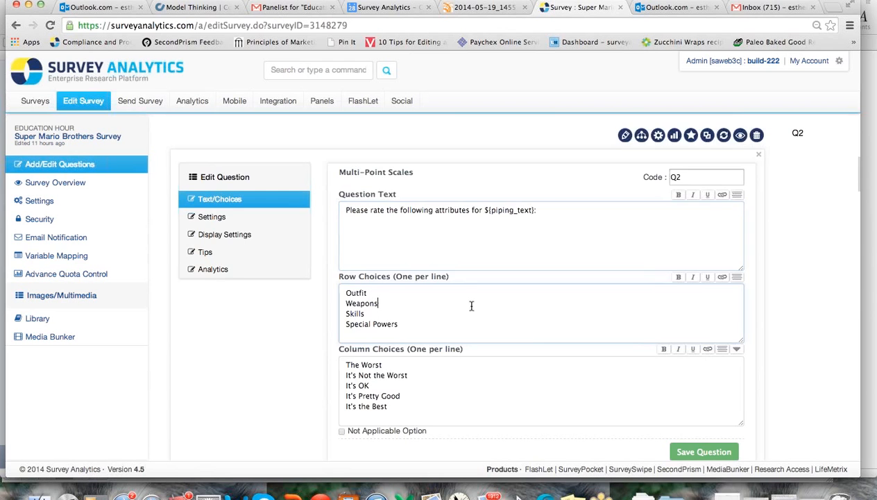
left_click(841, 300)
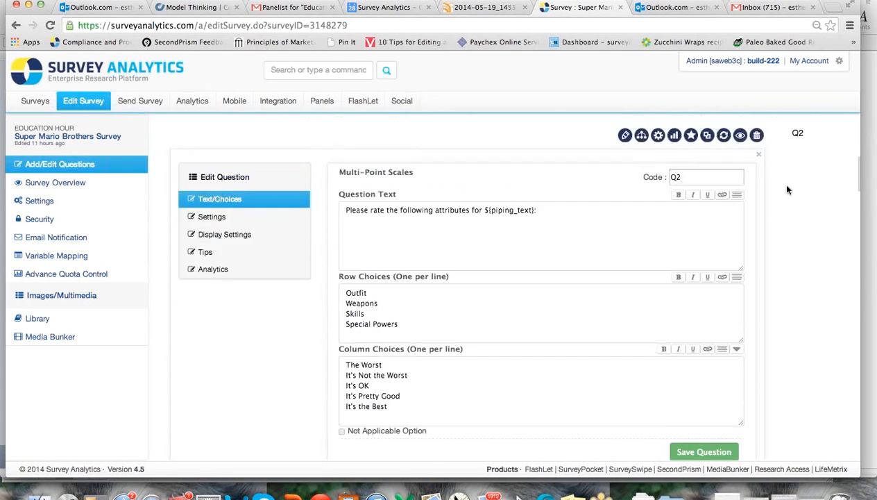
scroll(787, 186, "up", 1)
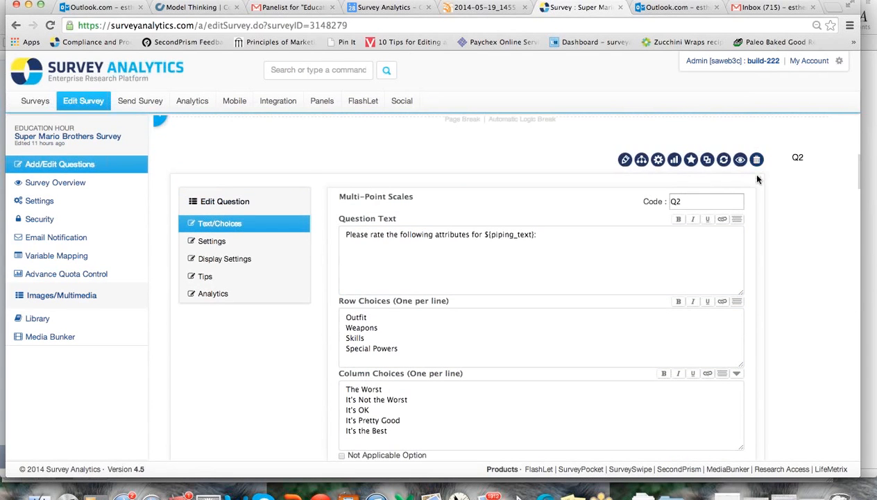
left_click(757, 179)
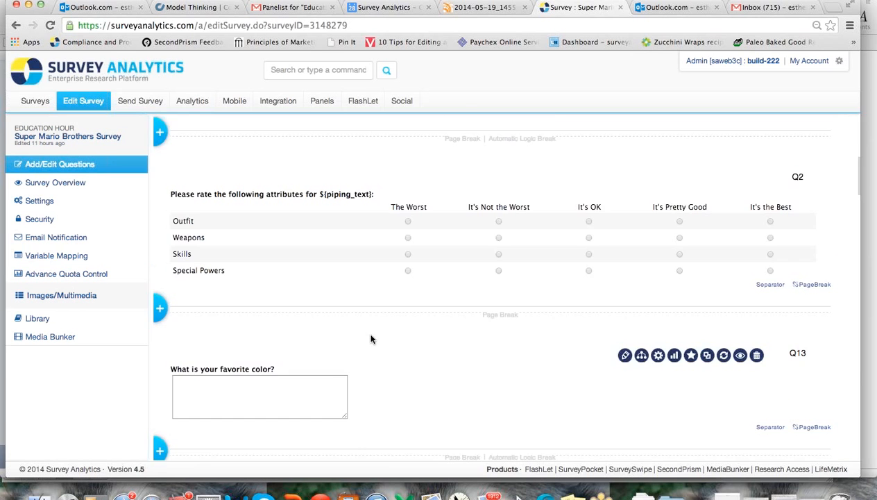
Open the Branching/Skip Logic of the favorite-color question and check its jump destination, keeping 4. [Q14] ${custom8}
scroll(370, 339, "down", 5)
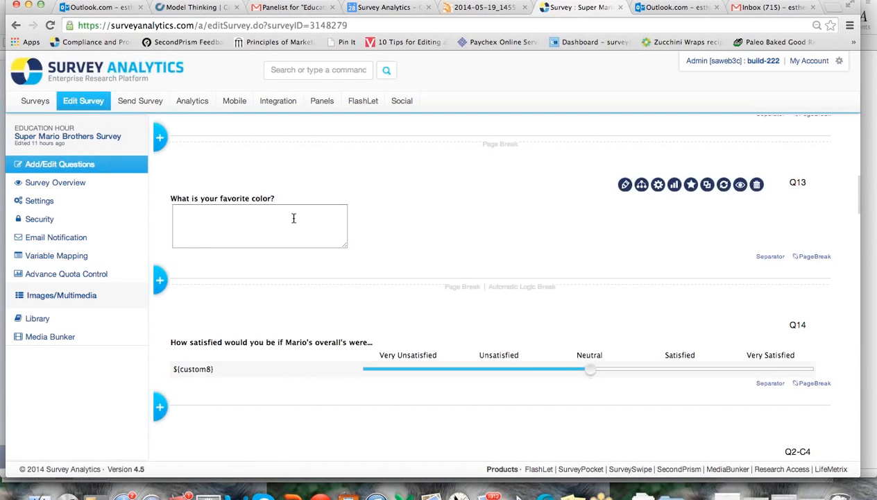
left_click(641, 185)
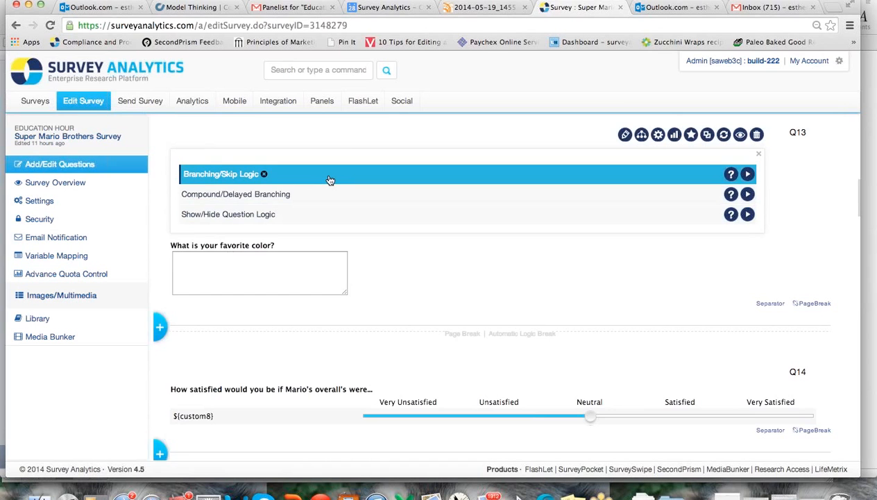
left_click(331, 180)
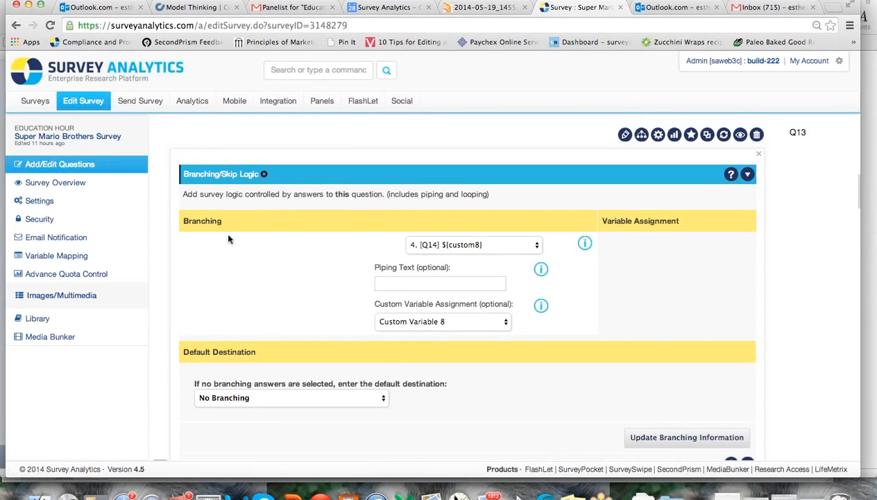
left_click(429, 246)
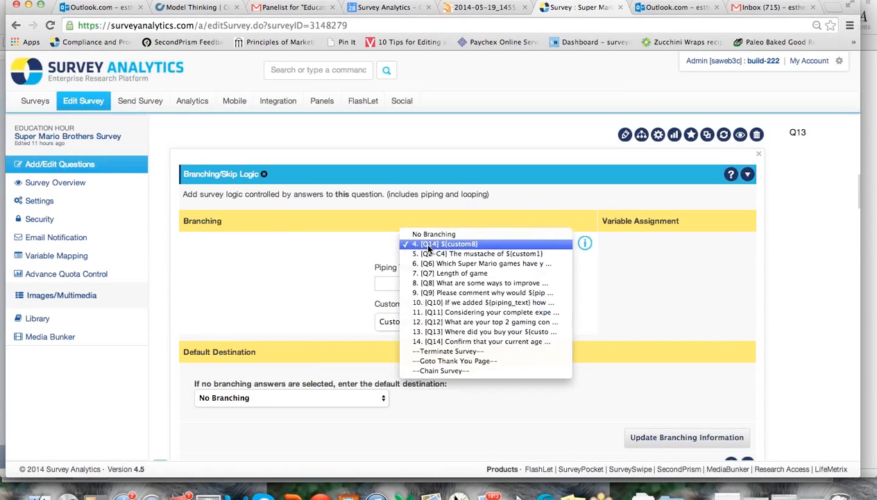
left_click(428, 247)
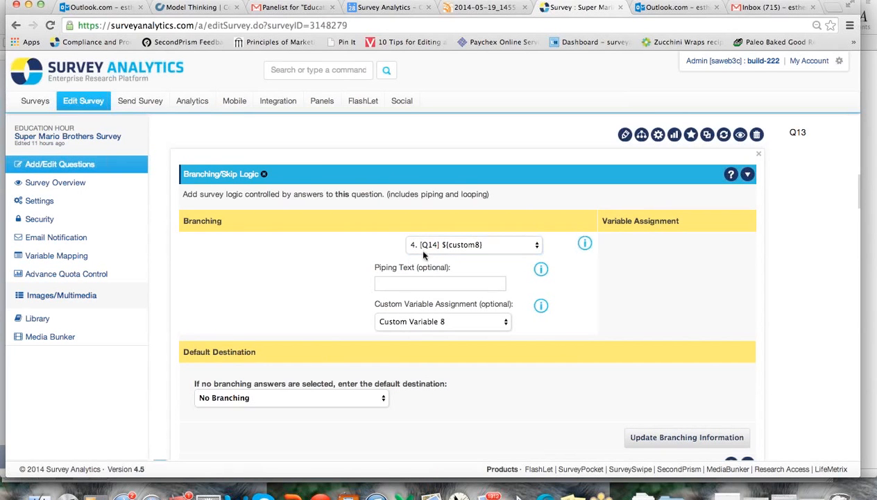
Check the favorite-color question's custom variable assignment and piping text fields, and close its logic settings without updating
left_click(425, 322)
left_click(426, 321)
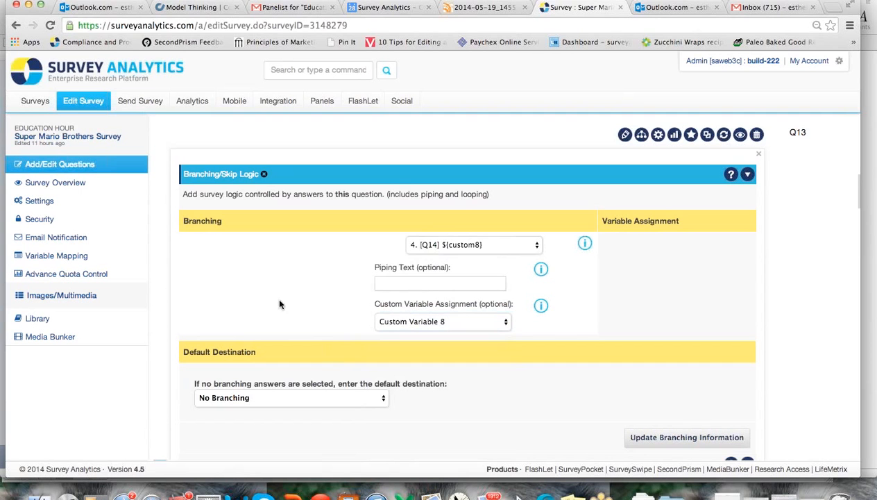
left_click(387, 281)
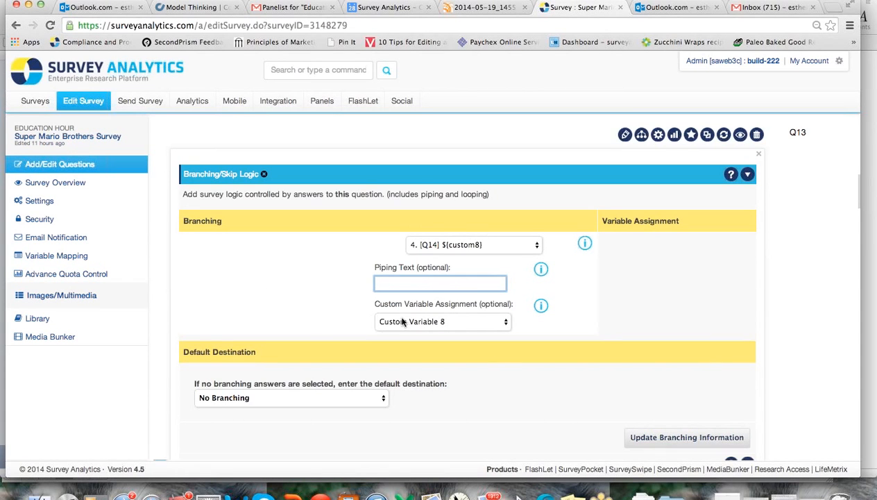
left_click(808, 328)
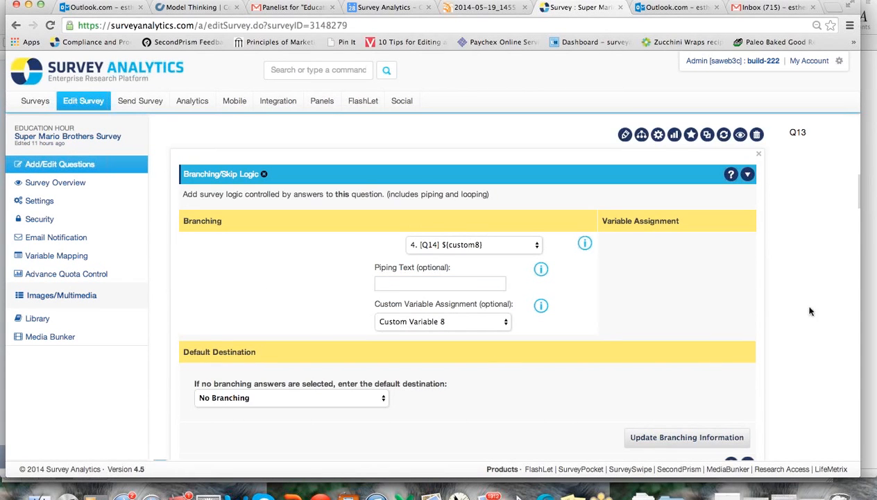
left_click(758, 154)
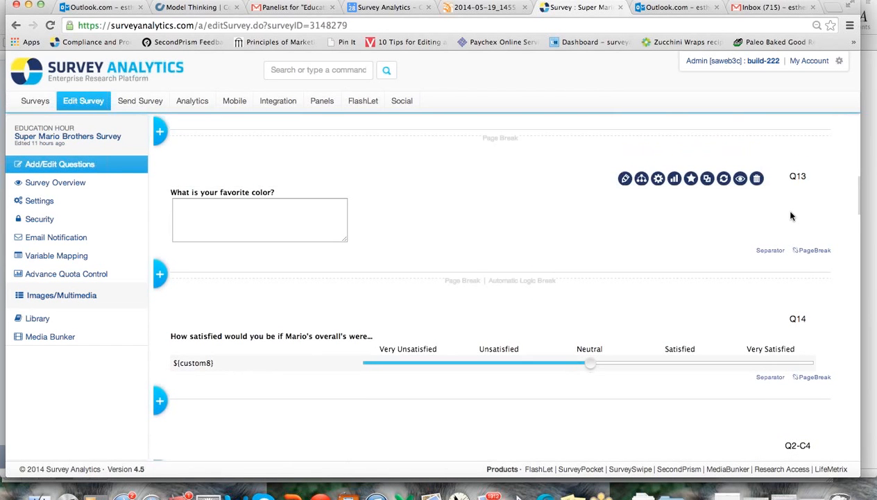
Open the overalls satisfaction question Q14 for editing, check the ${custom8} code in its row choices, and save the question
scroll(791, 216, "down", 2)
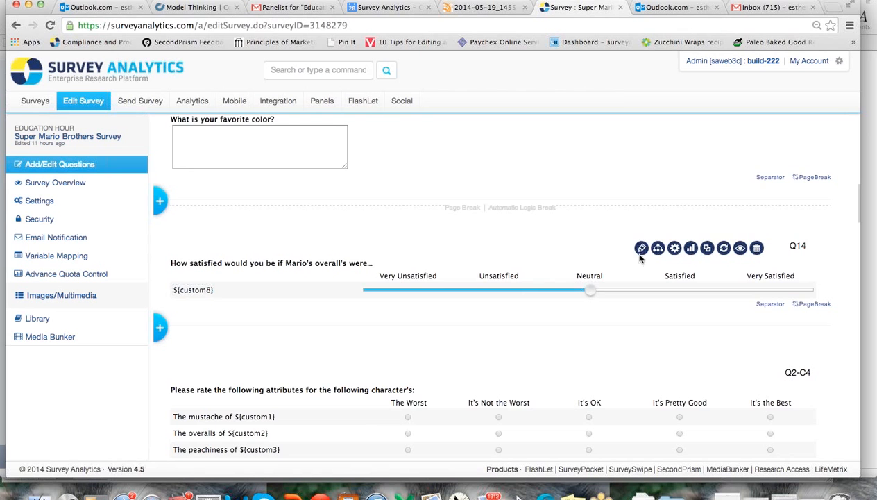
left_click(641, 248)
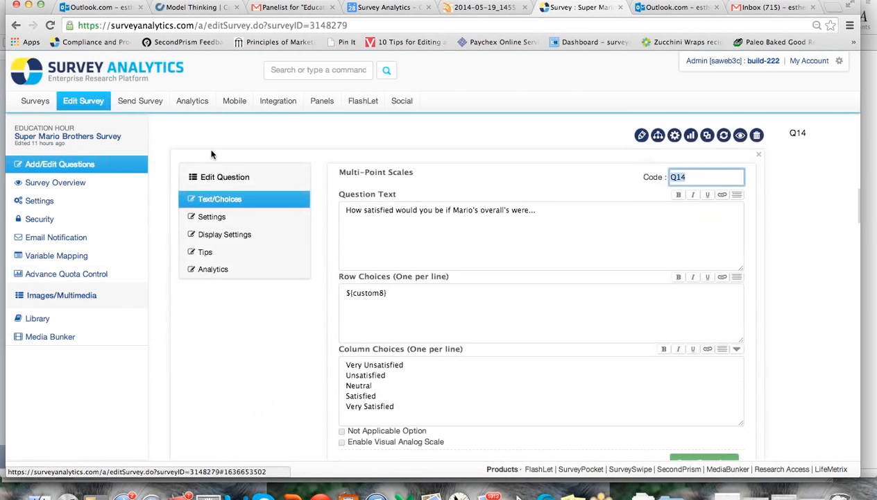
left_click_drag(386, 293, 316, 284)
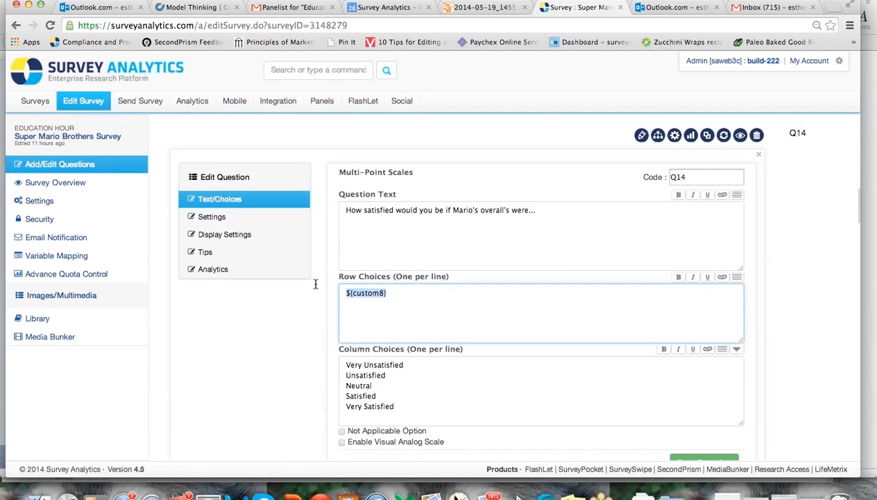
left_click(455, 317)
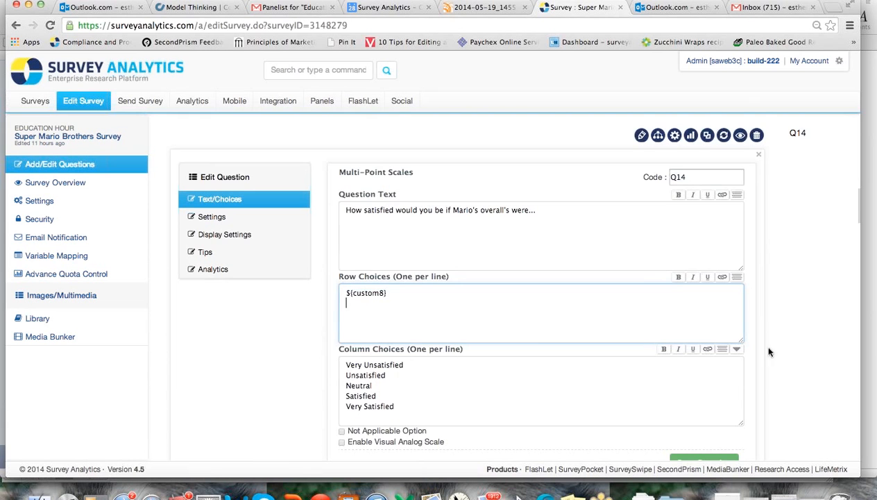
scroll(784, 386, "down", 2)
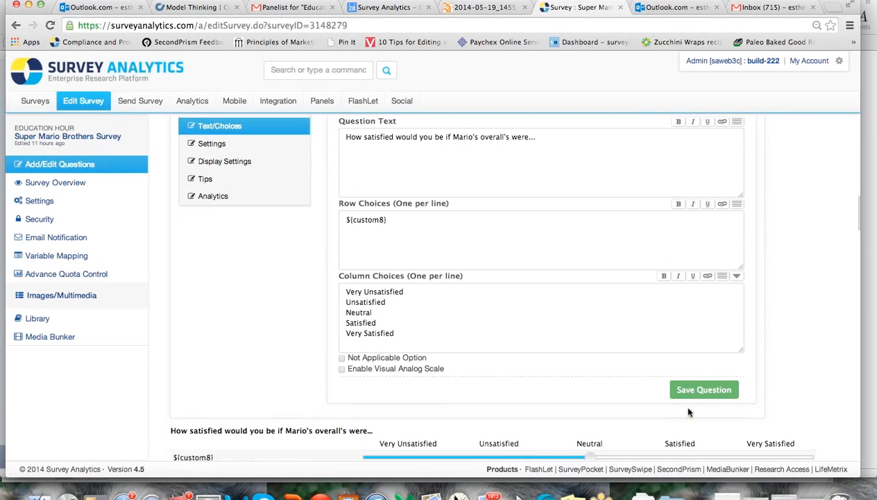
left_click(705, 390)
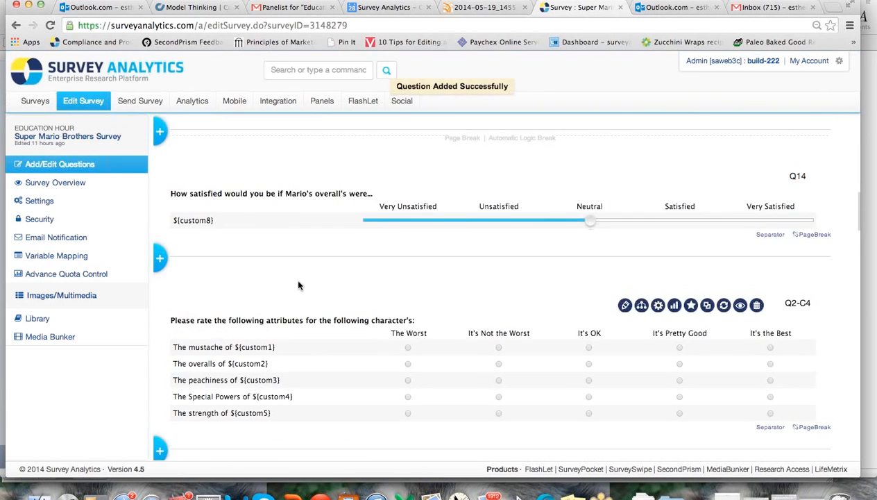
Examine the rows using ${custom1} to ${custom5} in the character attribute rating question Q2-C4
scroll(299, 286, "down", 5)
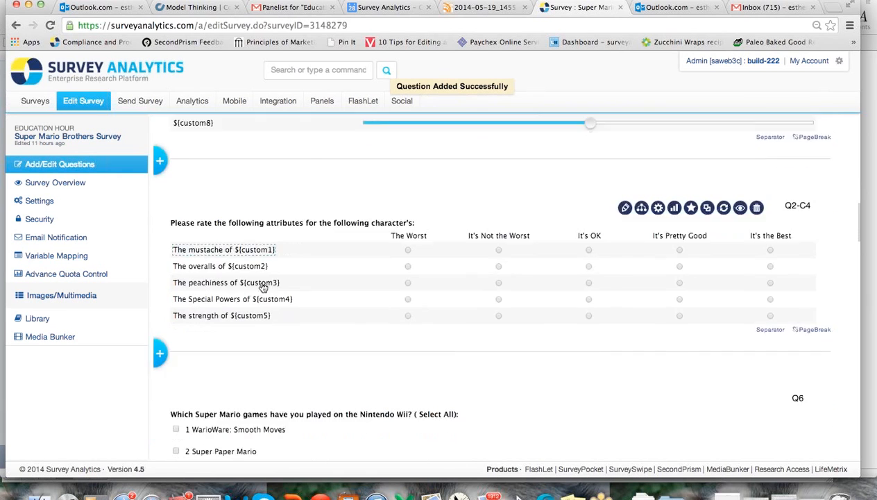
scroll(257, 197, "up", 2)
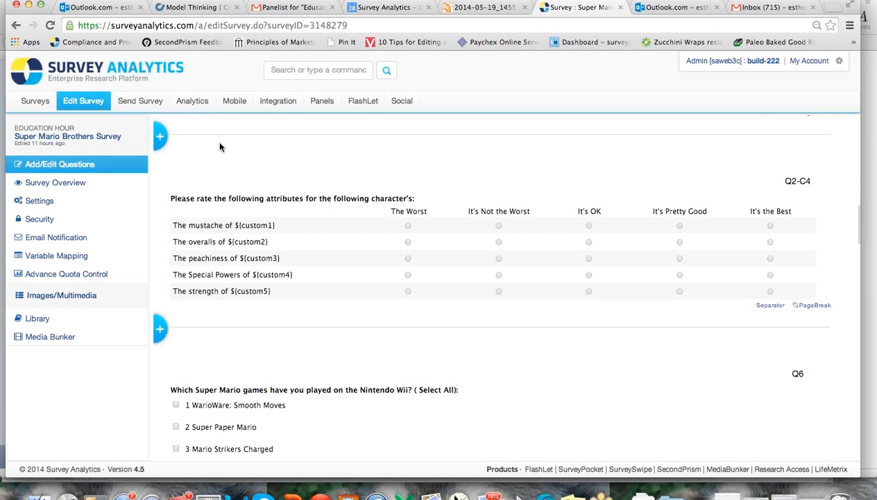
Open the Branching/Skip Logic of the multi-select question Q6 about Super Mario games played on the Nintendo Wii
scroll(220, 146, "up", 2)
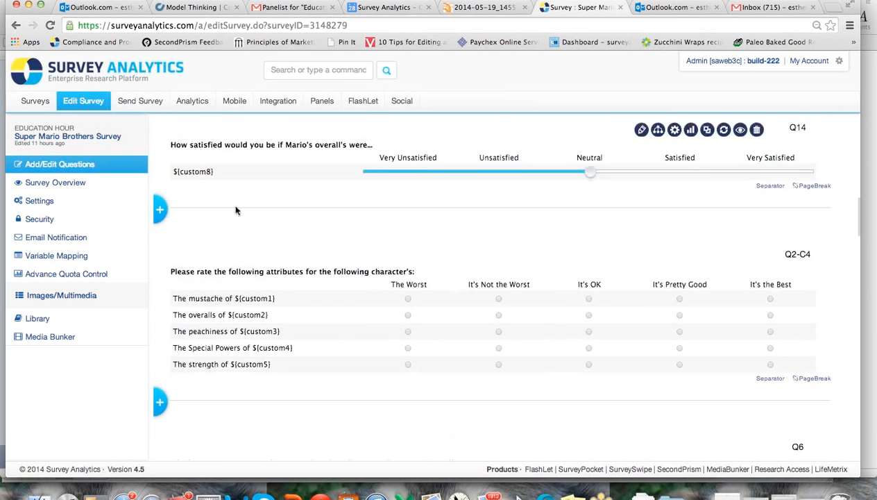
scroll(235, 209, "down", 5)
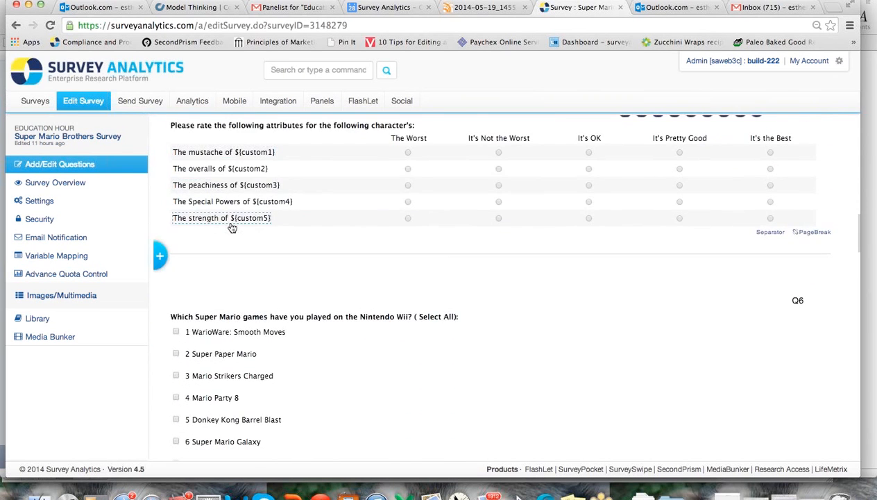
scroll(233, 228, "down", 8)
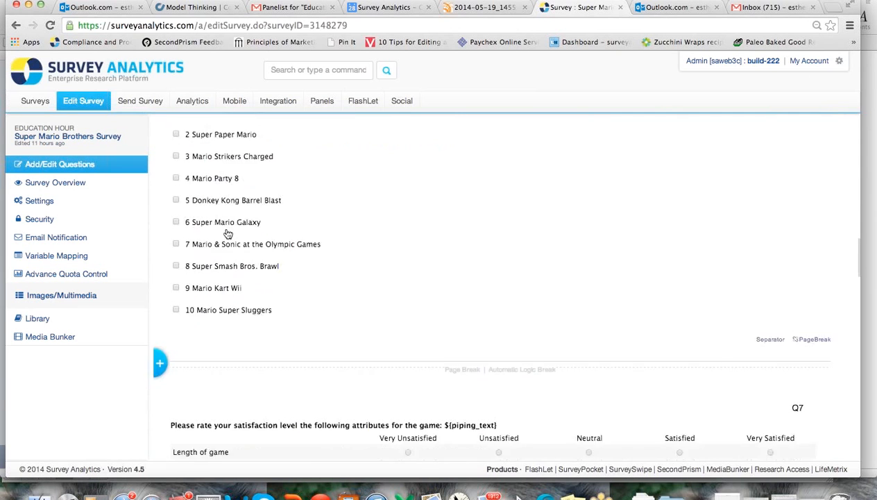
scroll(228, 234, "down", 3)
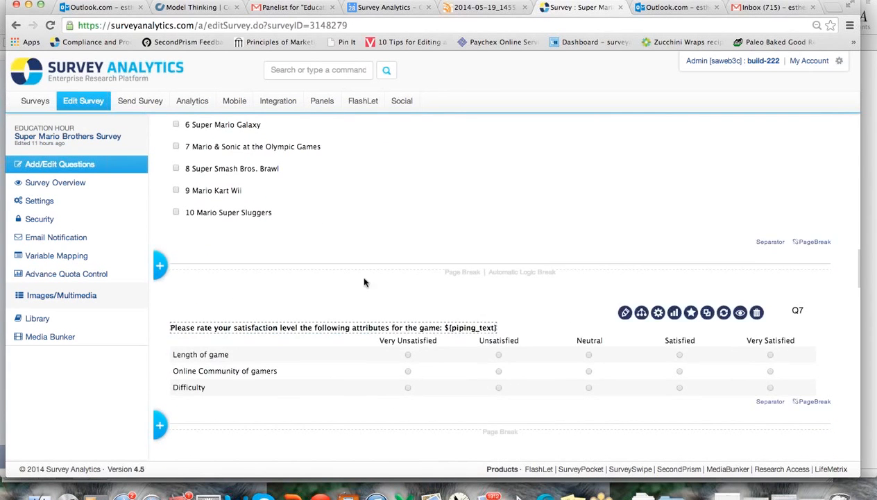
scroll(333, 271, "up", 5)
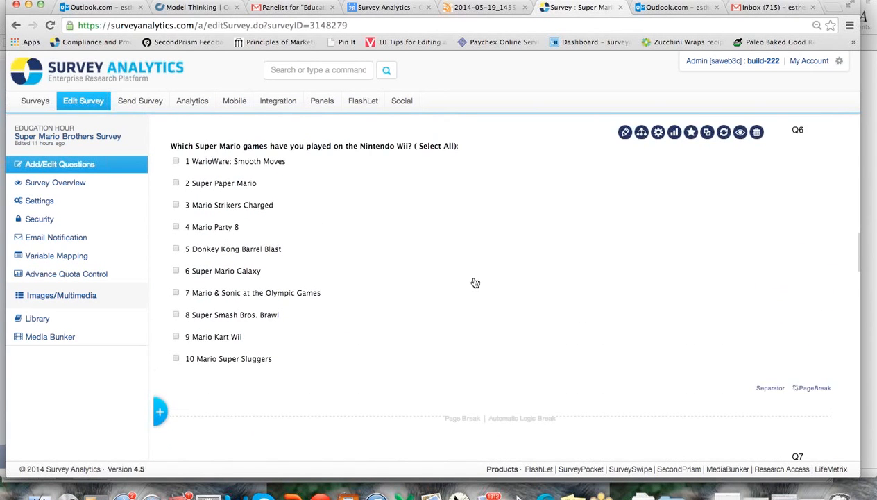
scroll(476, 282, "down", 1)
scroll(474, 280, "up", 1)
left_click(642, 135)
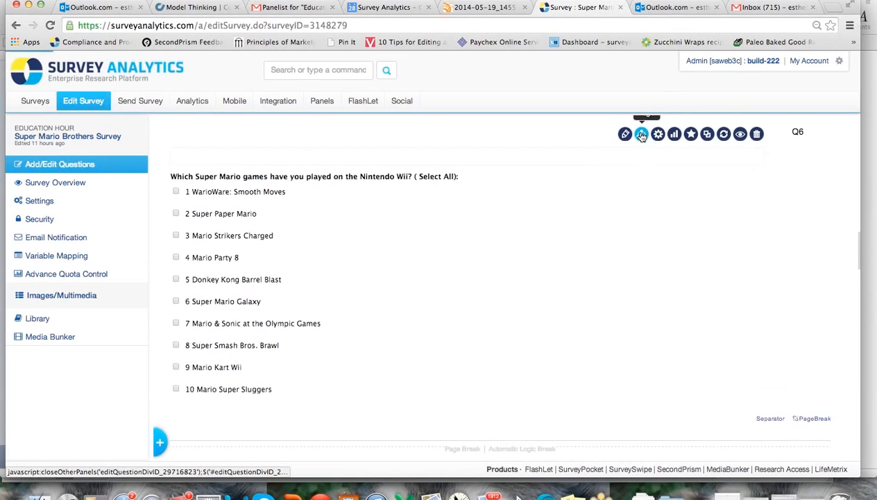
left_click(374, 176)
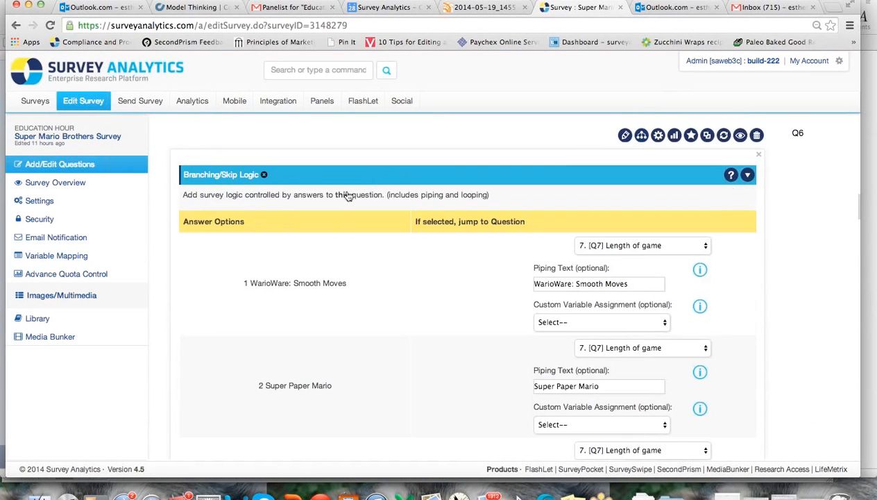
Check Q6's jump destinations, piping text for each game and the looping option, and update the branching information
scroll(746, 341, "down", 5)
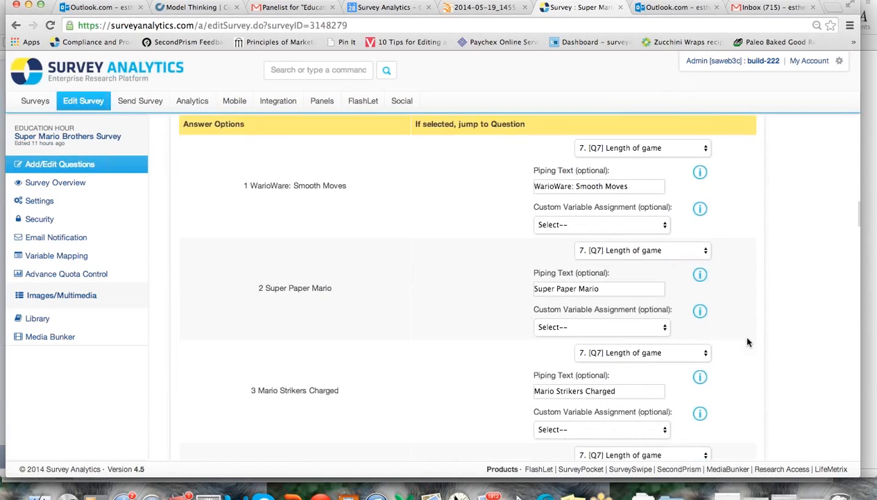
scroll(734, 397, "down", 2)
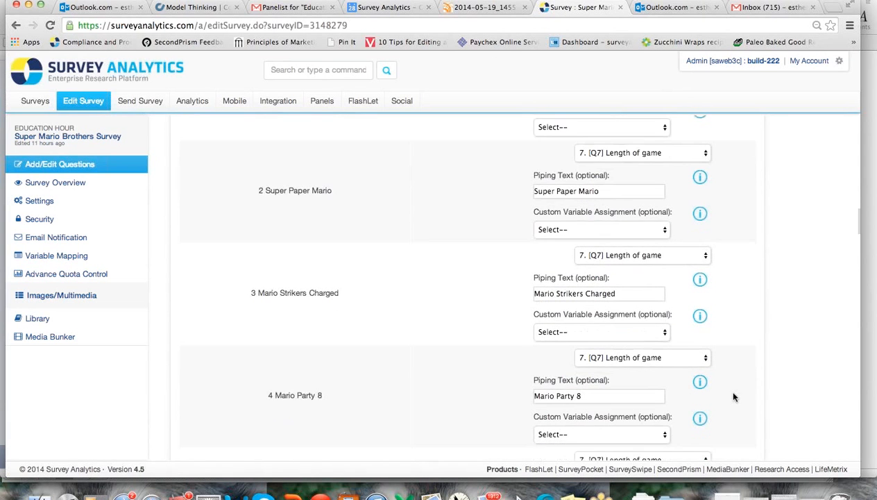
scroll(734, 397, "down", 10)
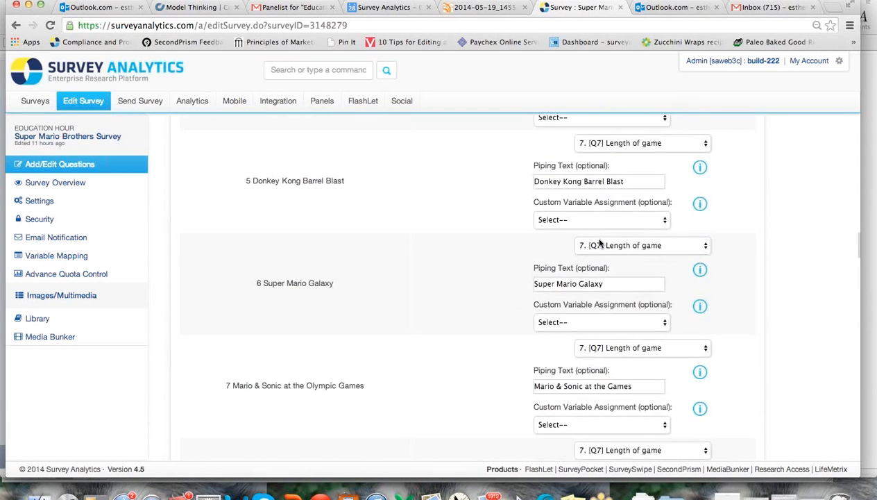
scroll(601, 242, "down", 13)
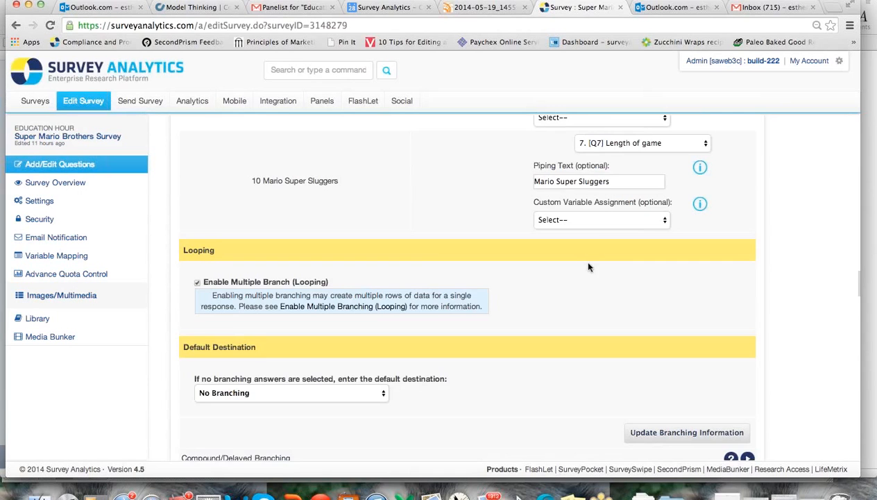
scroll(588, 267, "up", 3)
scroll(724, 408, "down", 5)
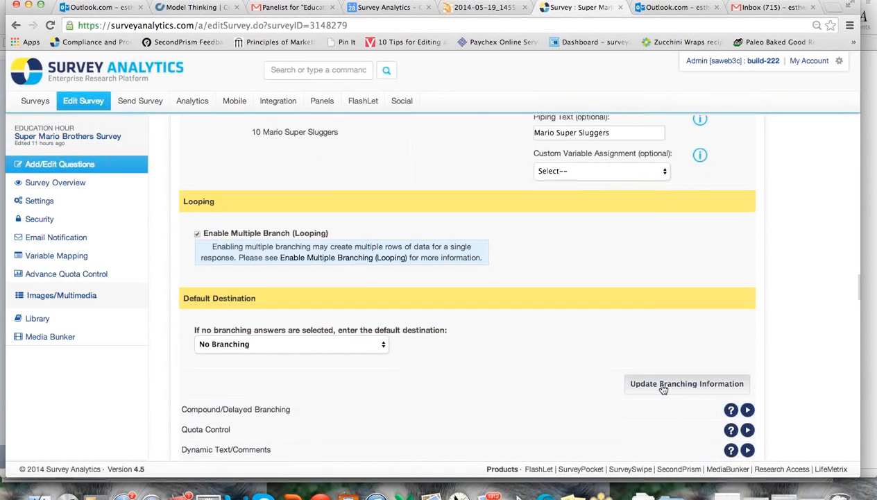
left_click(663, 386)
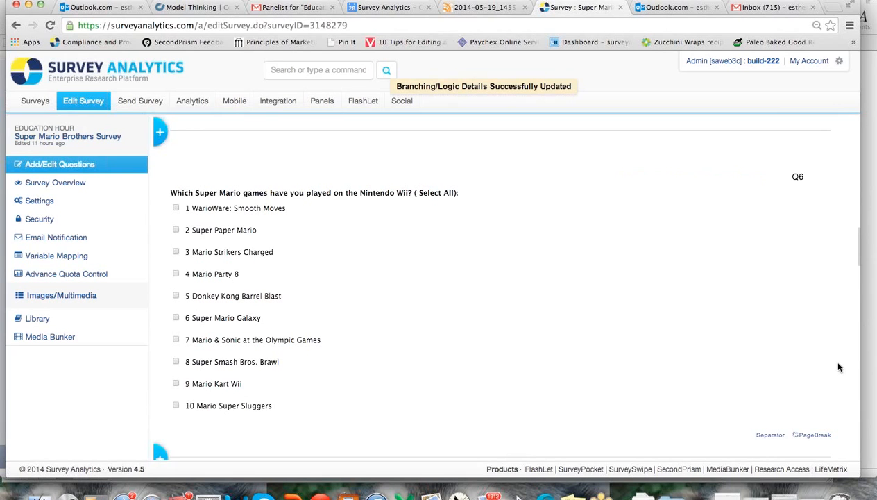
Open the game satisfaction question Q7 for editing, check the ${piping_text} code in its question text, and save the question
scroll(827, 357, "down", 2)
scroll(838, 366, "down", 8)
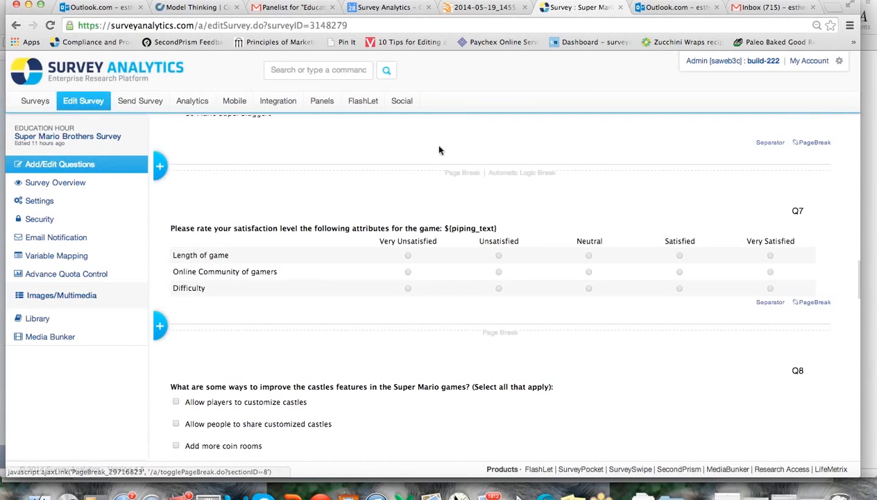
scroll(279, 245, "down", 3)
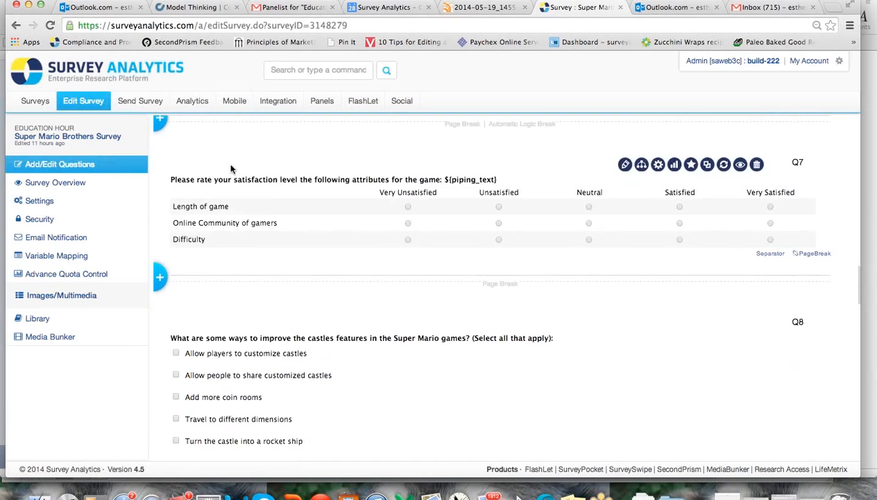
scroll(277, 331, "down", 6)
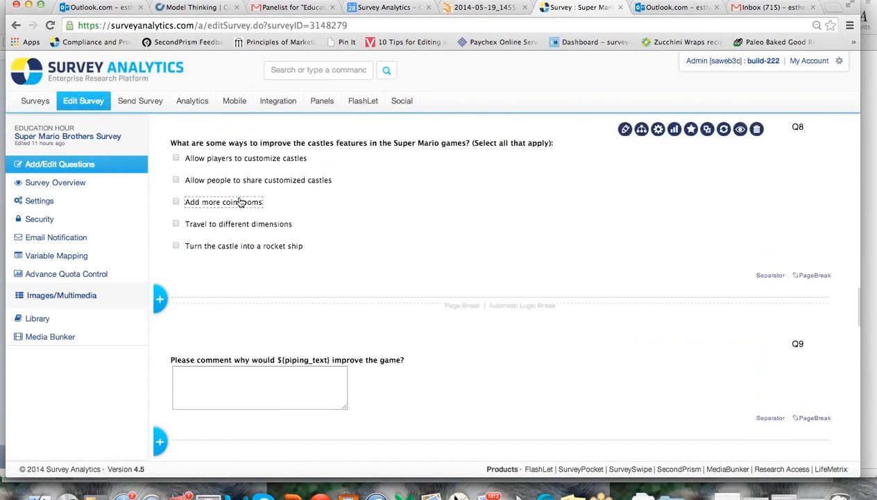
scroll(239, 202, "up", 5)
scroll(240, 204, "up", 3)
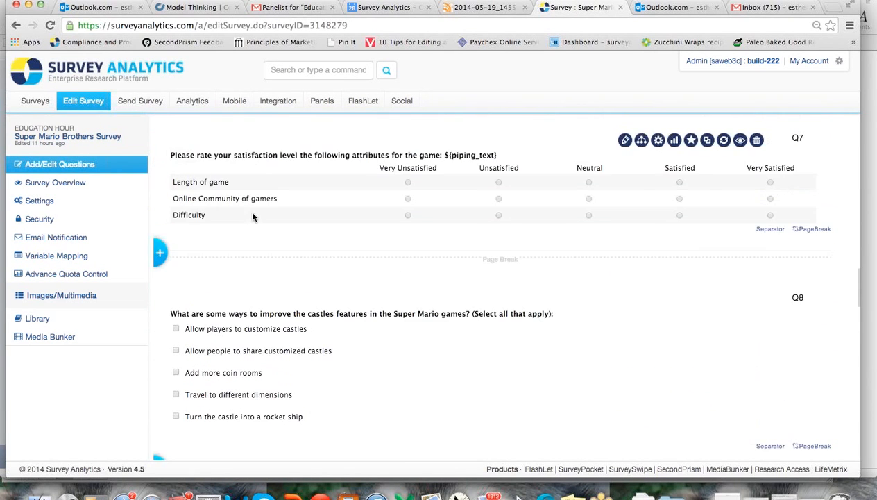
scroll(246, 227, "up", 1)
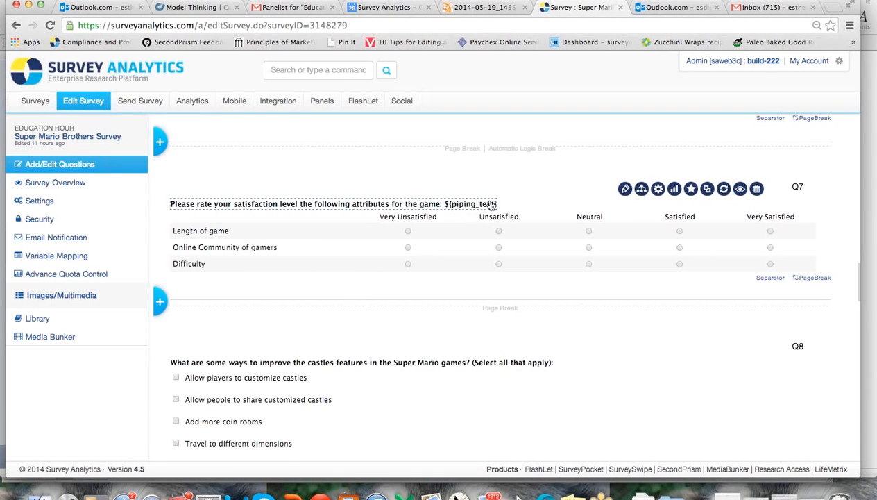
left_click(625, 189)
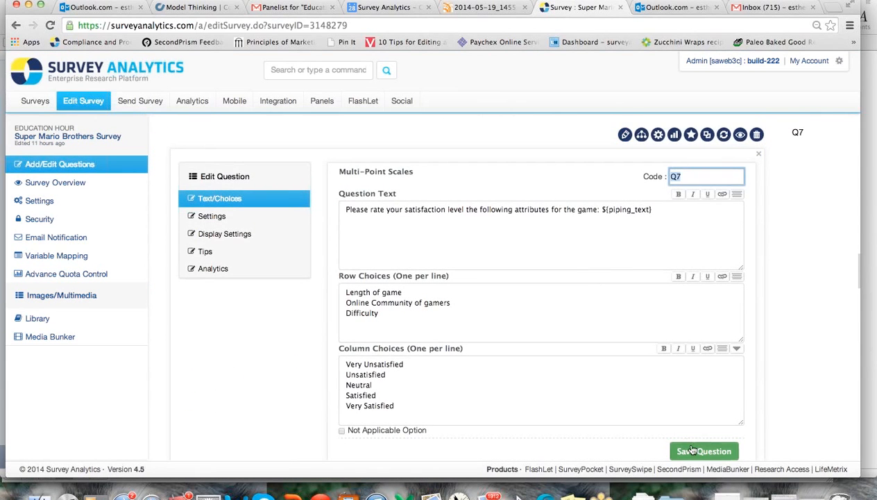
left_click(702, 451)
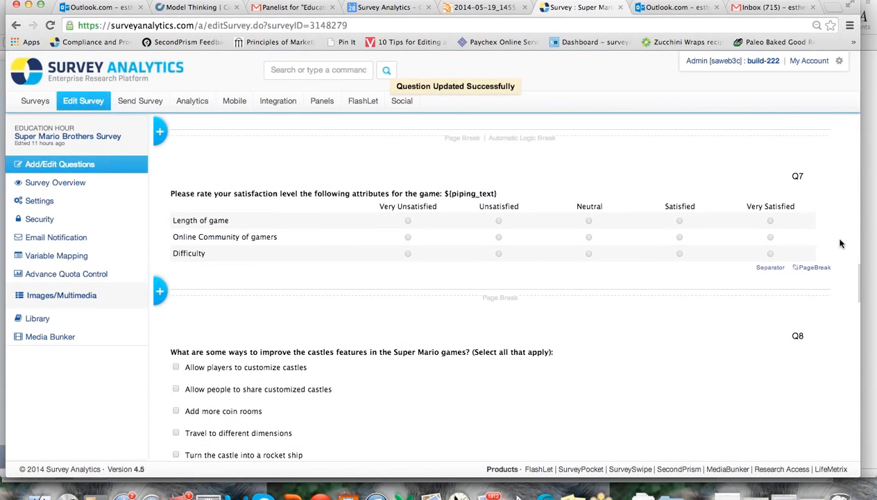
Examine the castle improvement question Q8 and the use of ${piping_text} in follow-up questions Q9, Q10 and Q11
scroll(734, 245, "down", 4)
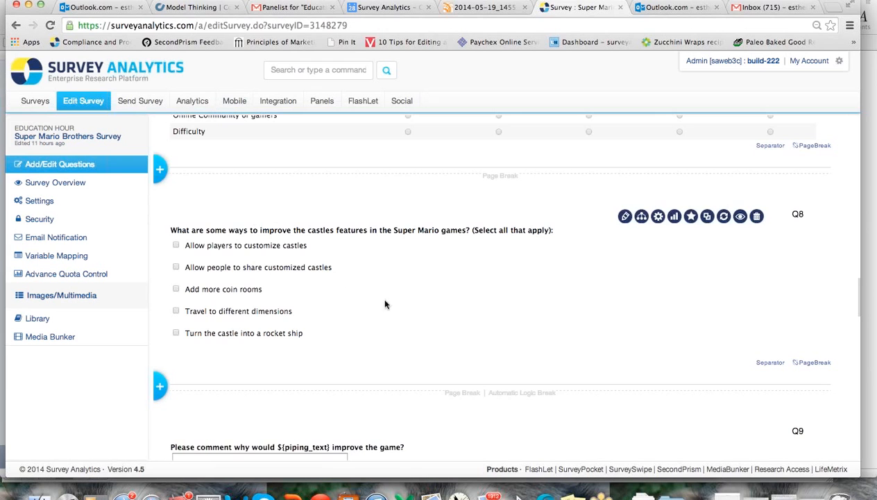
scroll(191, 165, "up", 2)
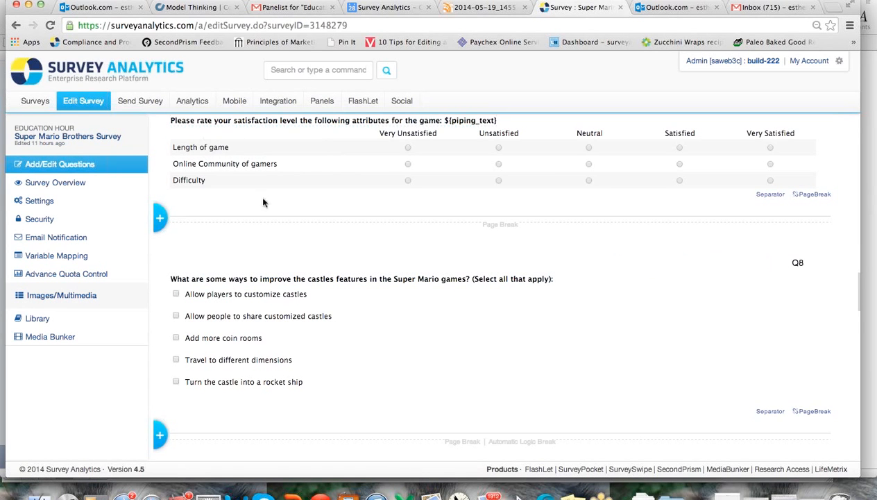
scroll(535, 395, "down", 2)
scroll(492, 362, "down", 3)
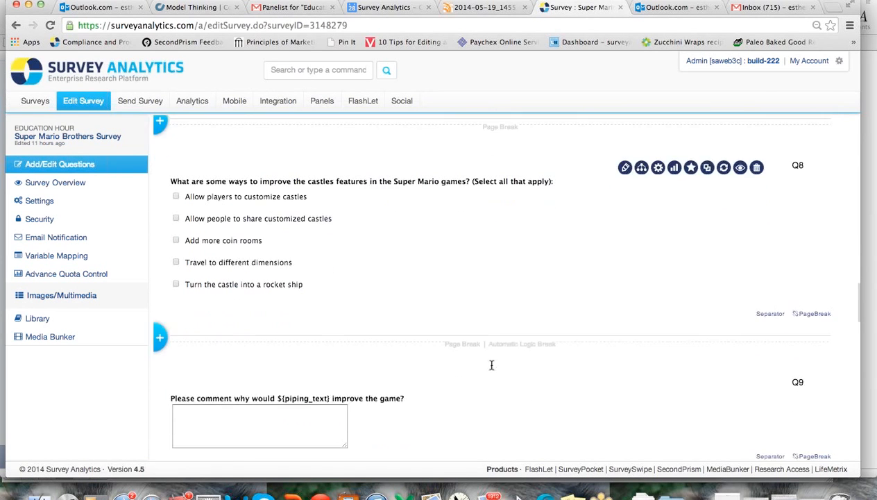
scroll(241, 370, "down", 5)
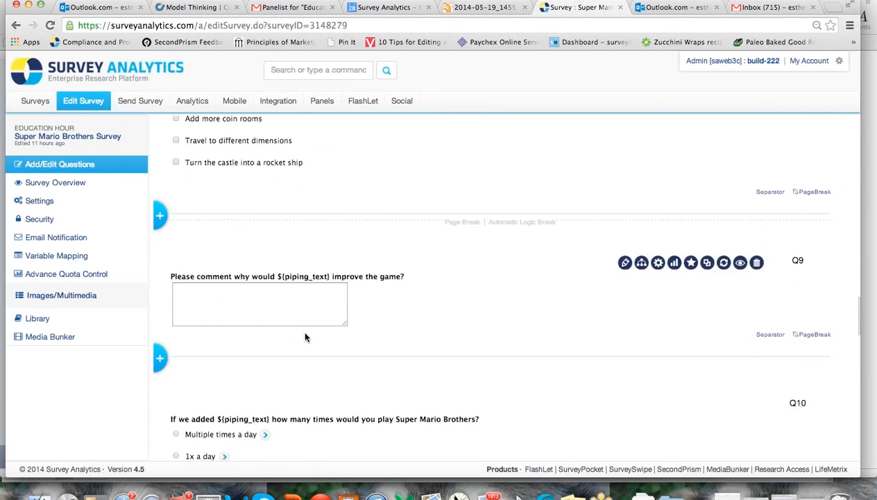
scroll(231, 434, "down", 6)
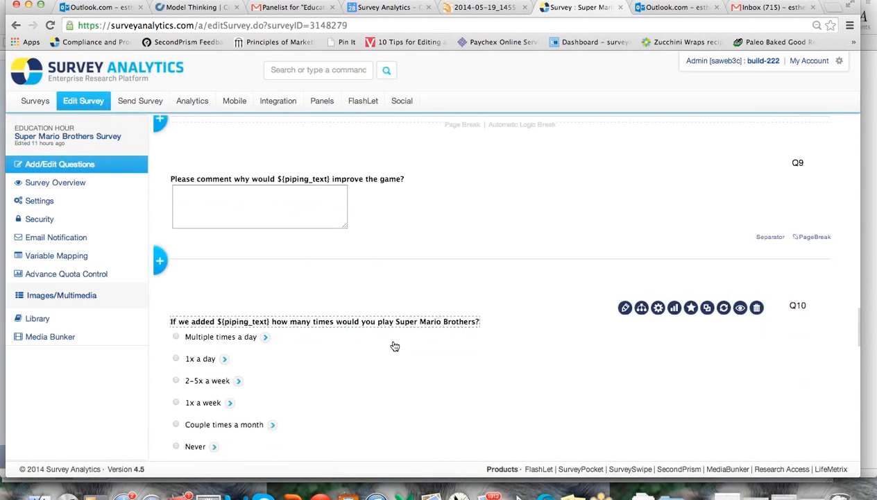
scroll(264, 265, "down", 6)
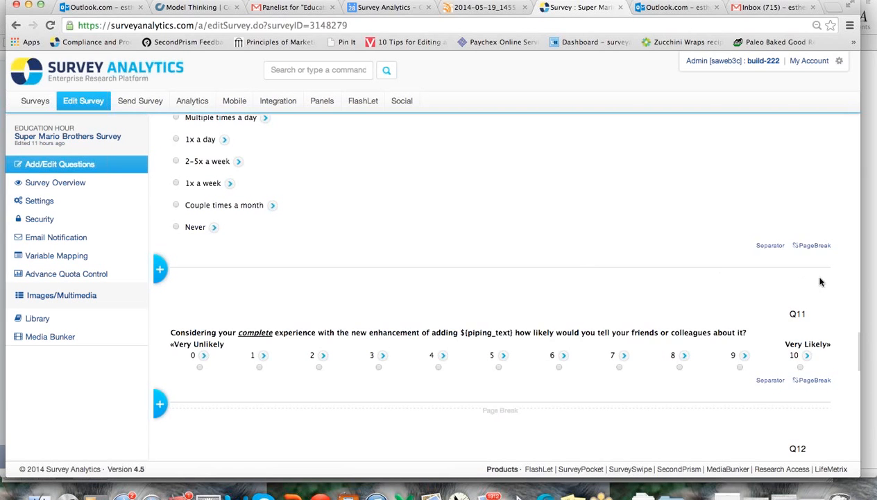
scroll(659, 295, "down", 9)
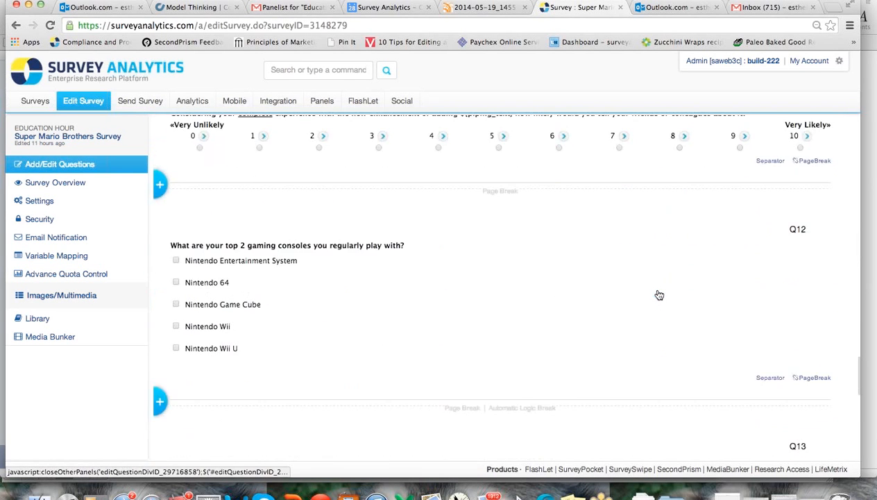
scroll(574, 294, "up", 6)
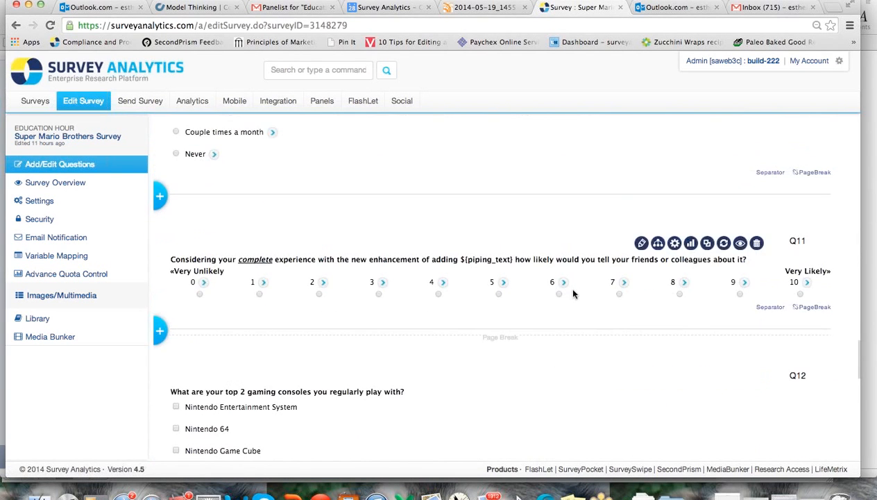
scroll(458, 333, "down", 7)
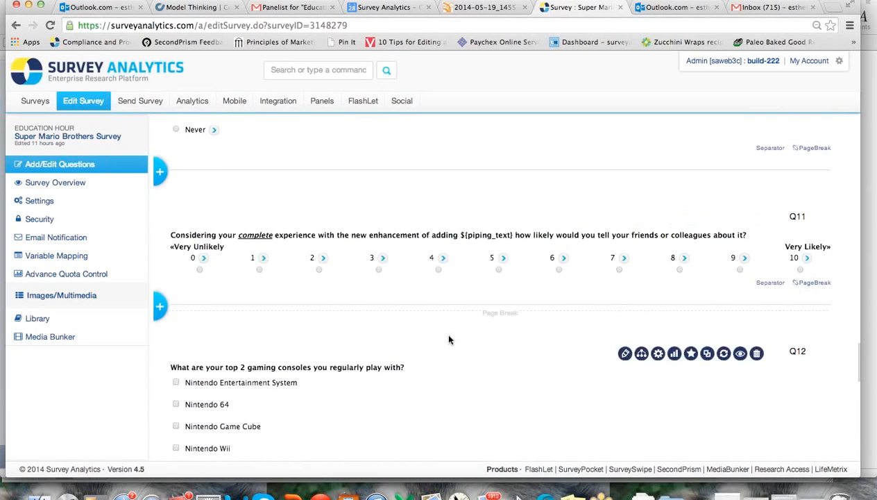
Examine the top 2 gaming consoles question Q12 and the use of ${custom10} in the map question Q13
scroll(451, 340, "down", 4)
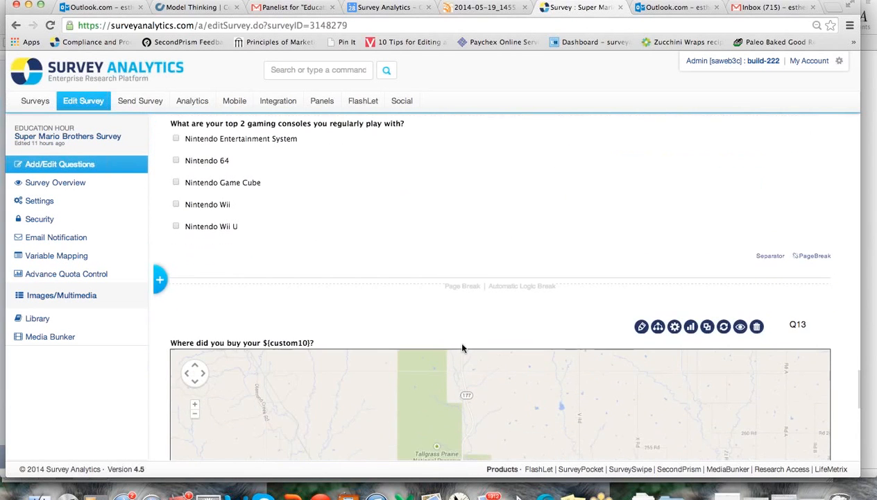
scroll(646, 315, "down", 3)
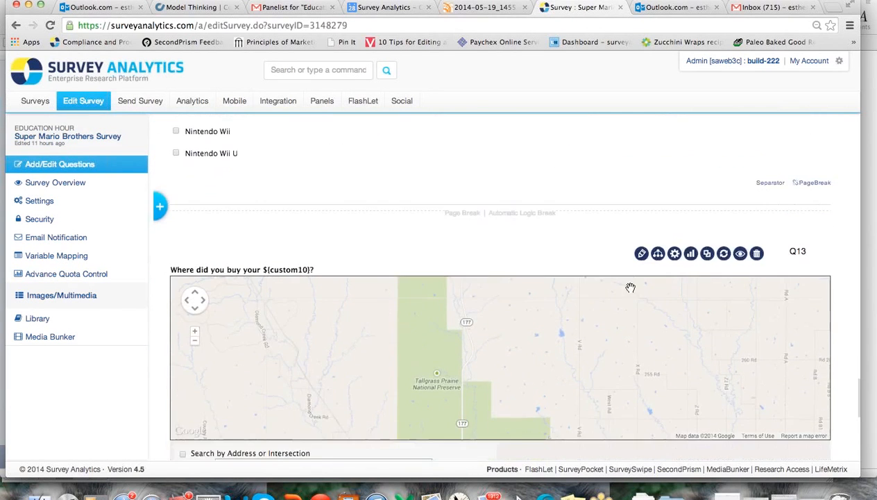
scroll(759, 299, "up", 5)
scroll(763, 303, "up", 3)
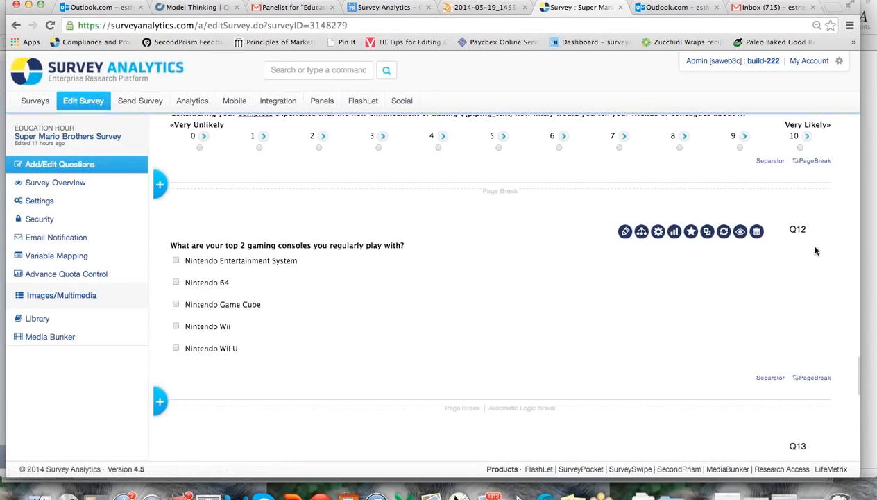
scroll(840, 324, "up", 1)
scroll(840, 325, "down", 1)
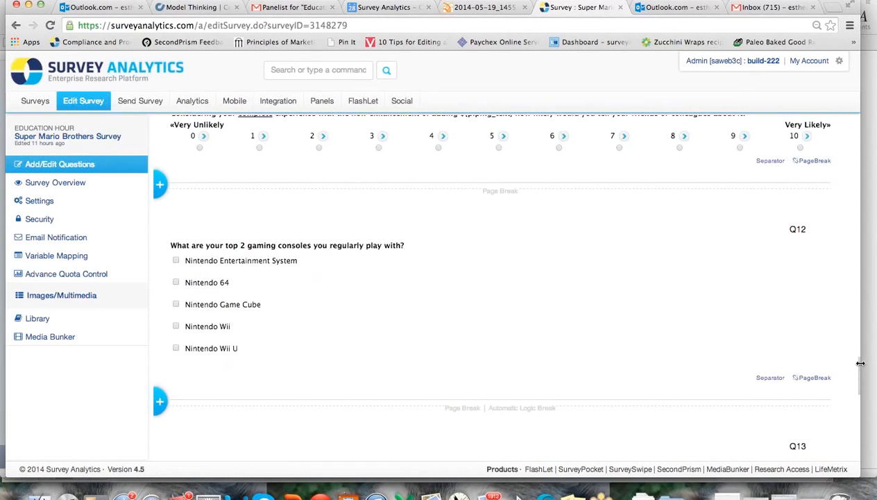
scroll(857, 361, "up", 1)
scroll(854, 369, "down", 2)
scroll(851, 381, "down", 15)
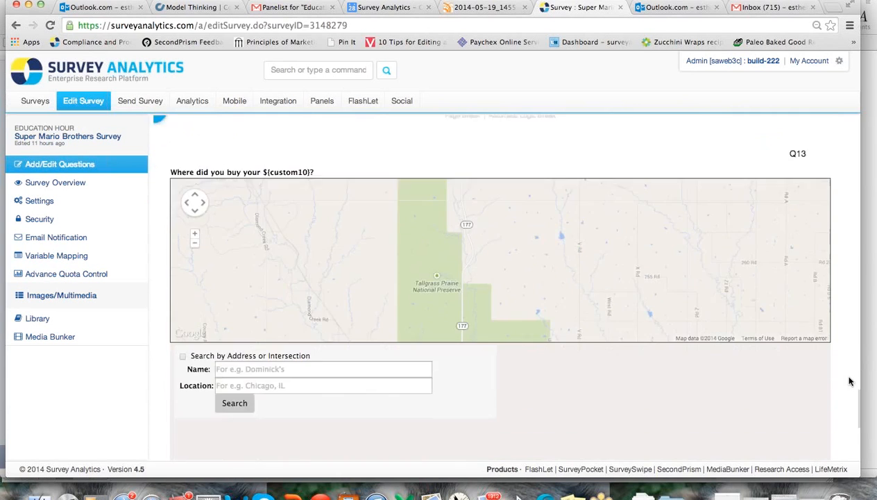
scroll(817, 299, "up", 15)
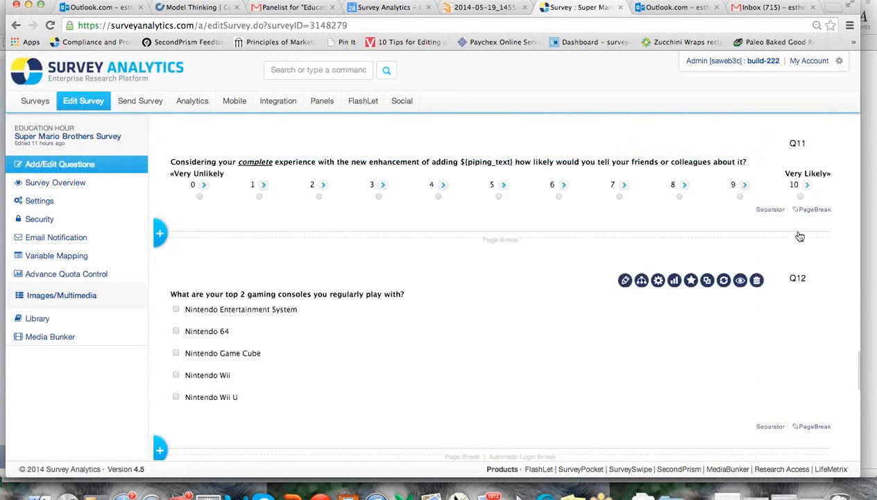
Check the branching logic of the castle improvement question Q8, including its jump destinations and piping text, and close the logic settings
scroll(738, 191, "up", 20)
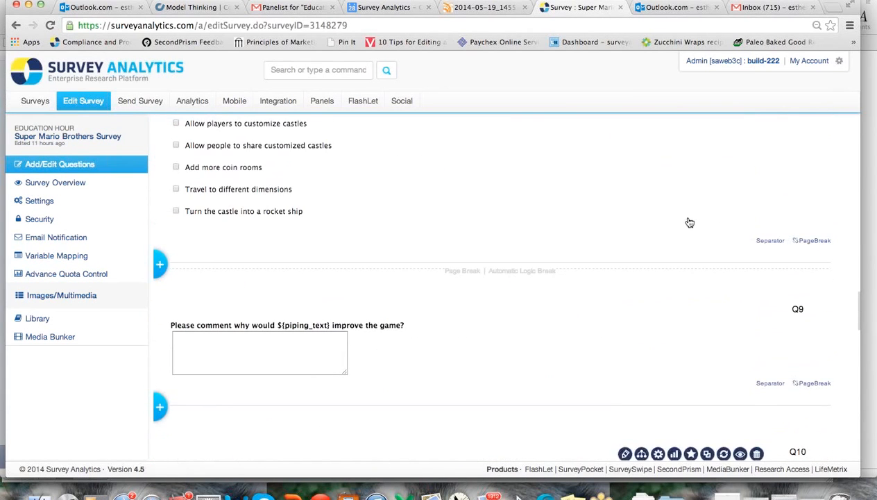
scroll(697, 240, "up", 1)
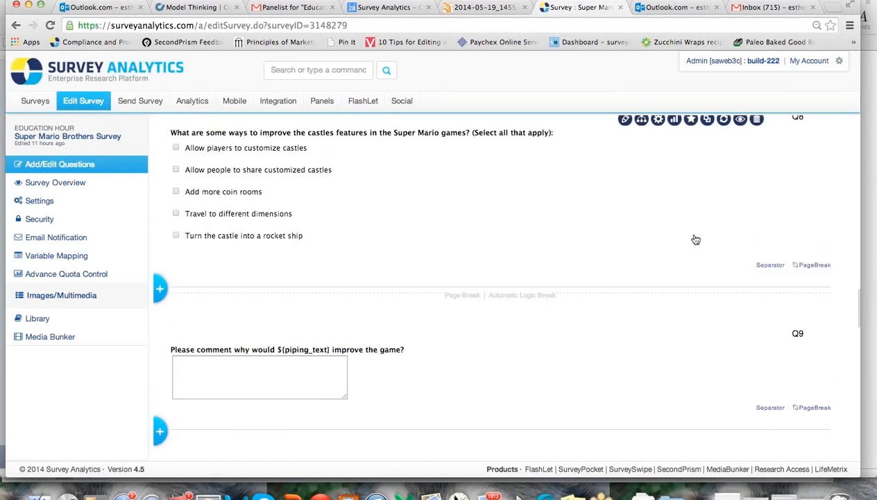
scroll(697, 234, "up", 1)
scroll(690, 205, "up", 1)
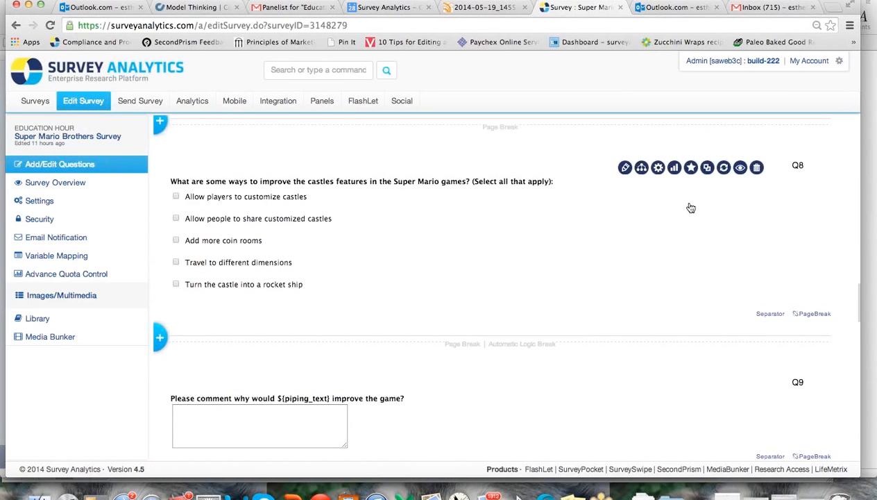
scroll(692, 209, "up", 6)
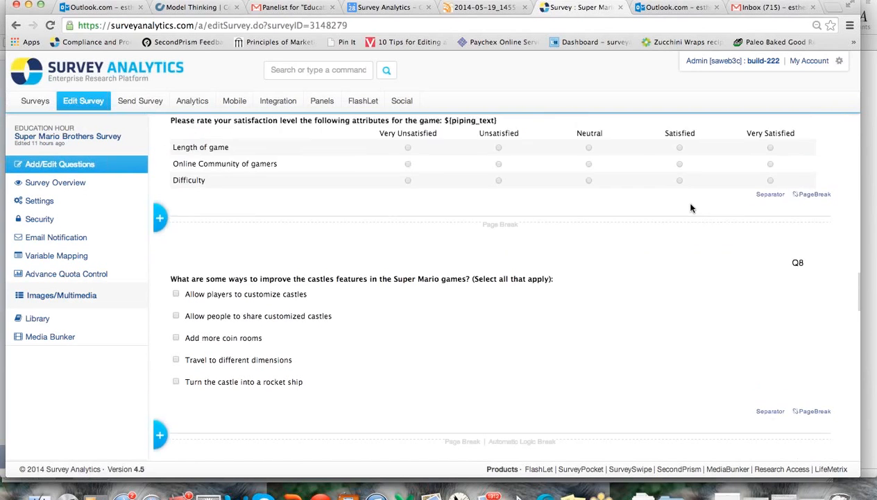
scroll(640, 306, "down", 4)
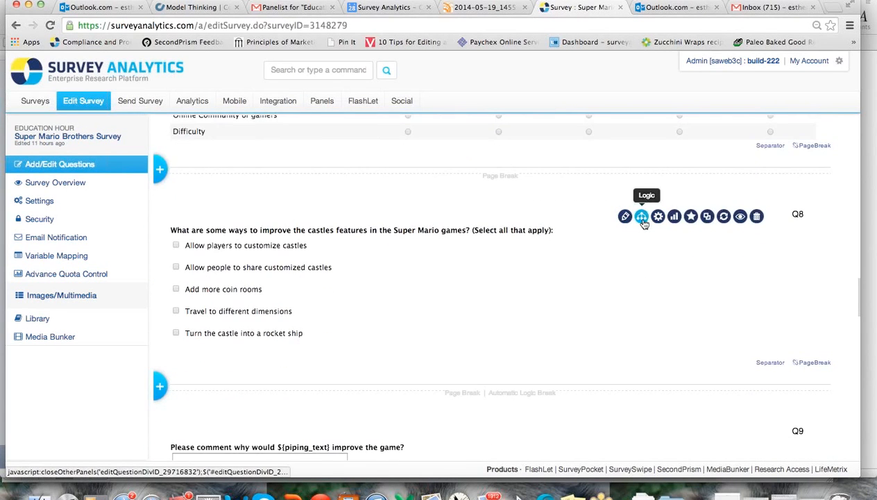
left_click(641, 216)
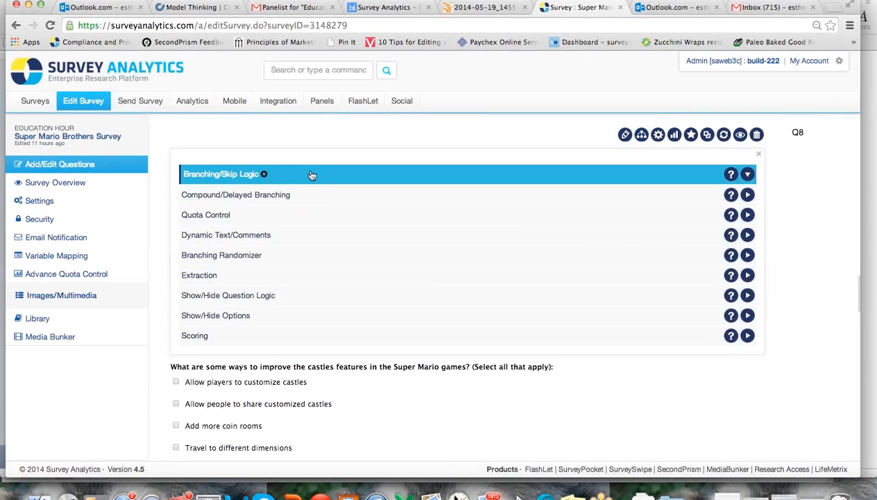
left_click(311, 175)
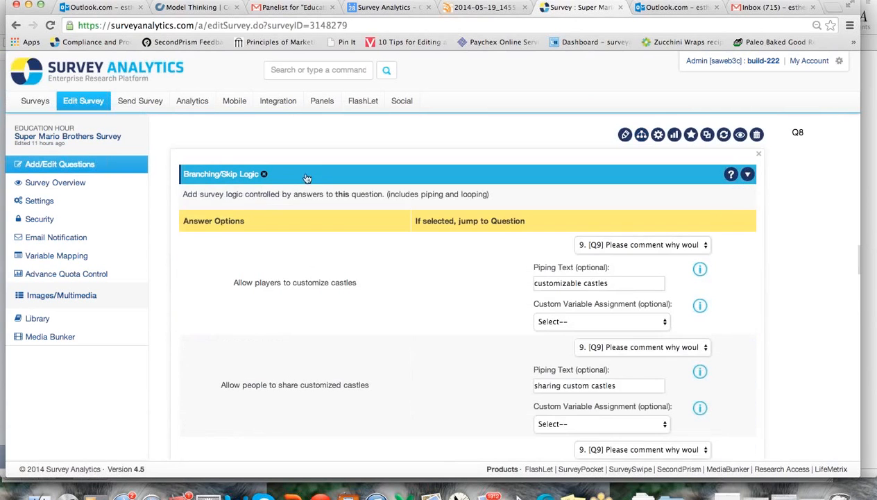
left_click(758, 155)
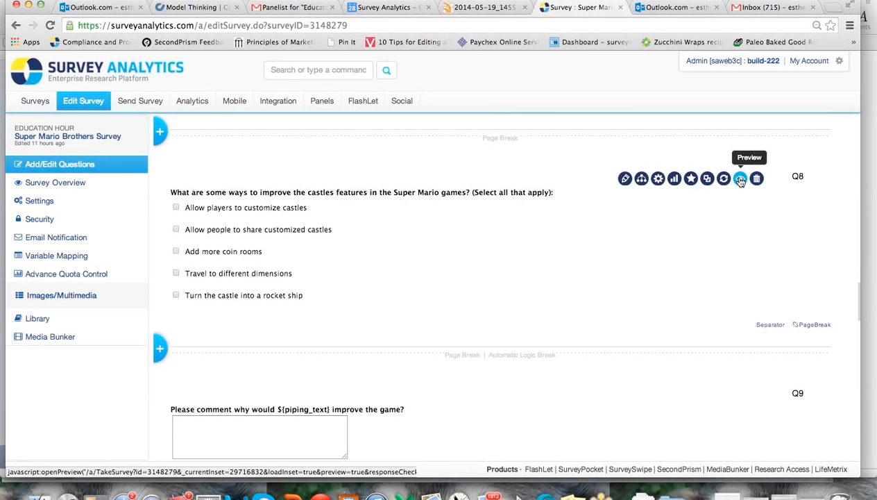
Preview the survey from the castle improvement question Q8 and enlarge the preview window to show the whole question
left_click(740, 180)
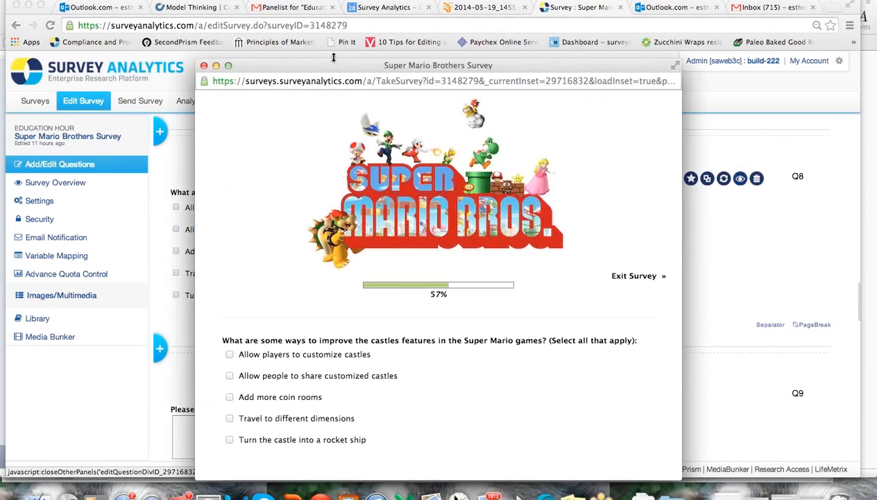
left_click_drag(337, 67, 323, 1)
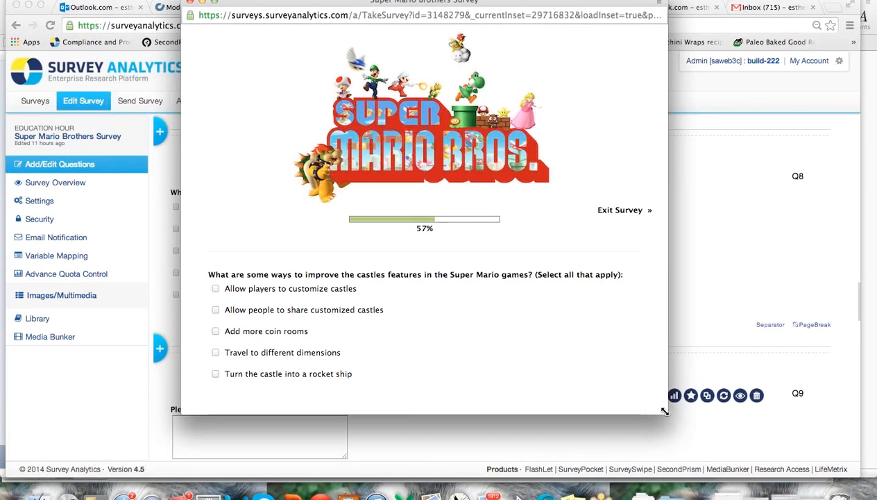
left_click_drag(705, 426, 836, 494)
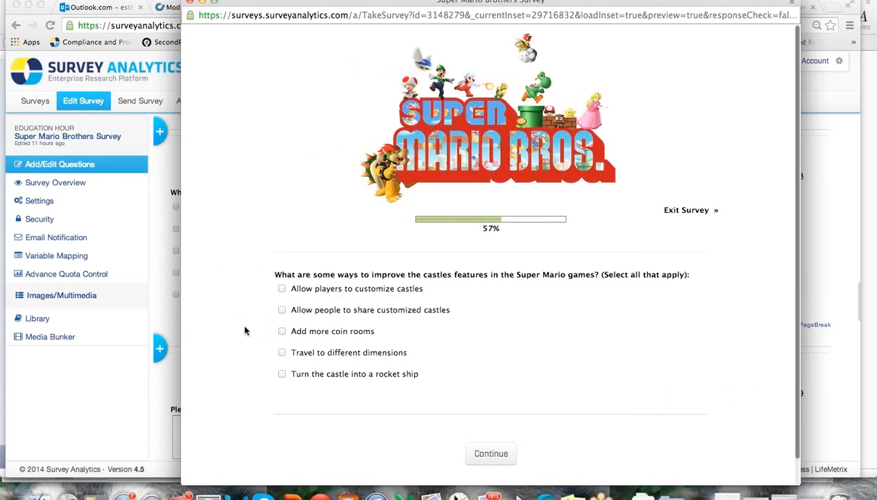
Answer the castle question with "Allow players to customize castles" and "Allow people to share customized castles" and continue
left_click(302, 290)
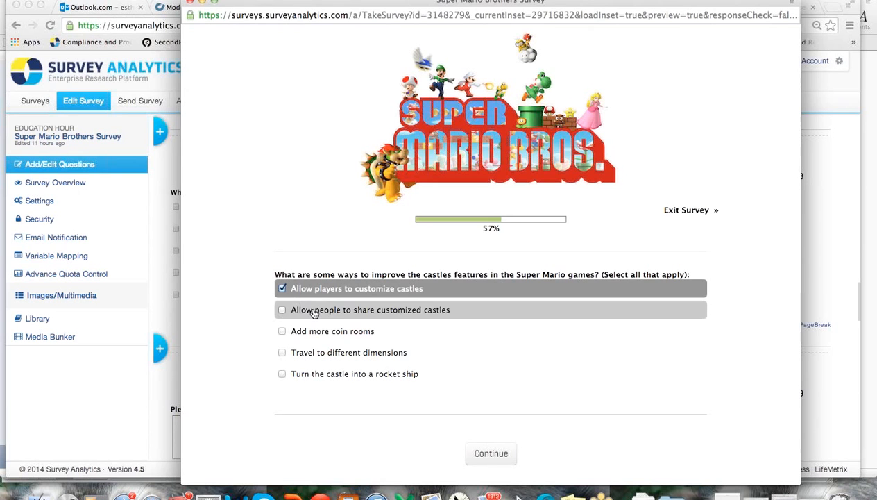
left_click(315, 313)
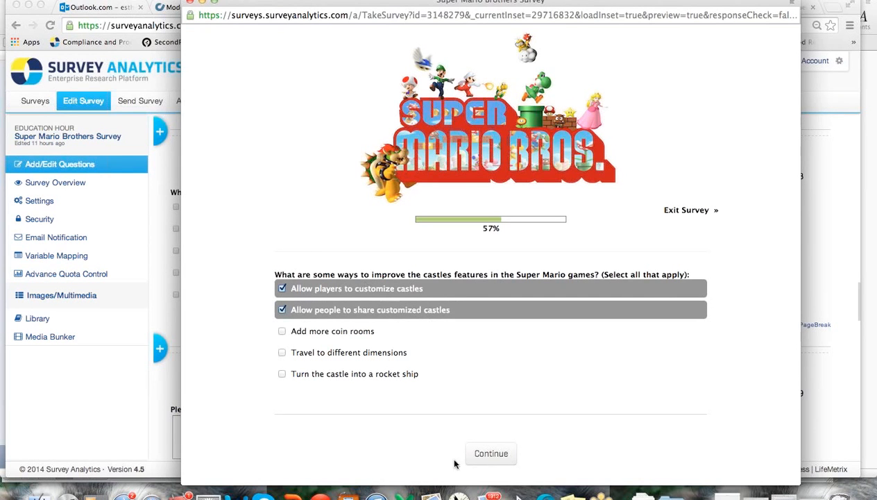
left_click(491, 454)
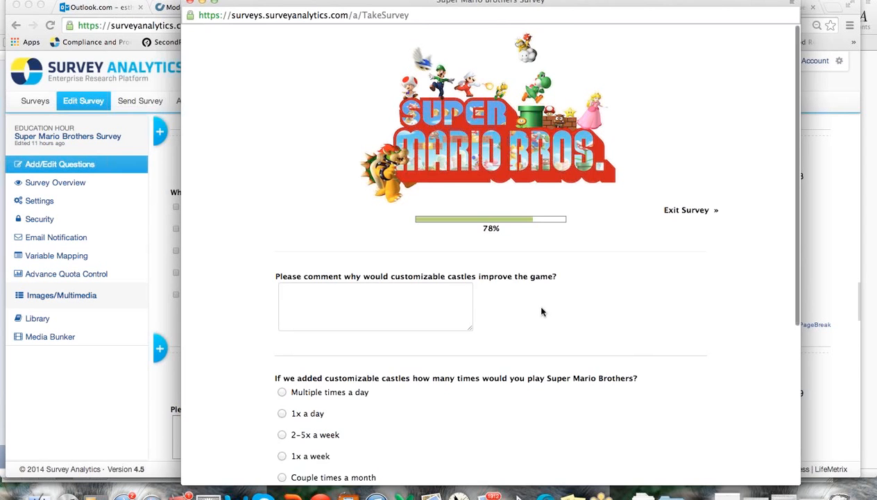
Answer the customizable castles follow-ups with the comment "because it will.", "Multiple times a day" and a likelihood of 9, and continue
scroll(534, 302, "down", 2)
left_click(323, 251)
type("because it will.")
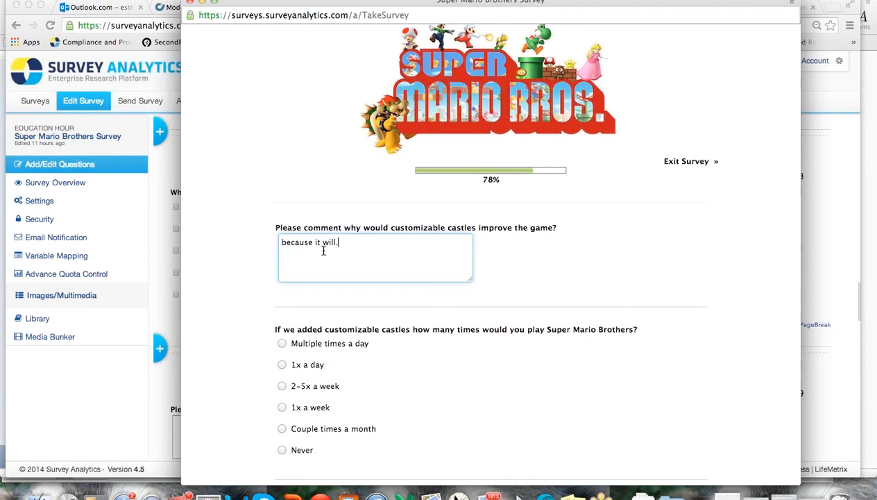
left_click(674, 350)
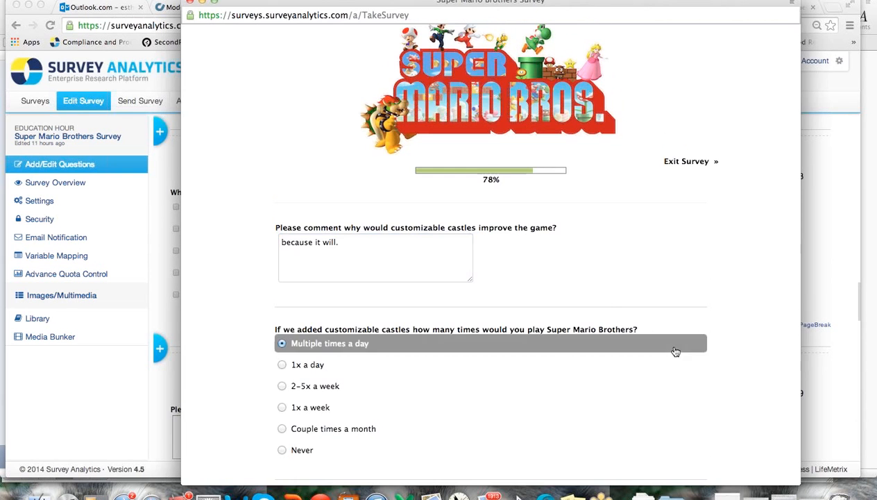
scroll(541, 350, "down", 4)
scroll(400, 376, "down", 3)
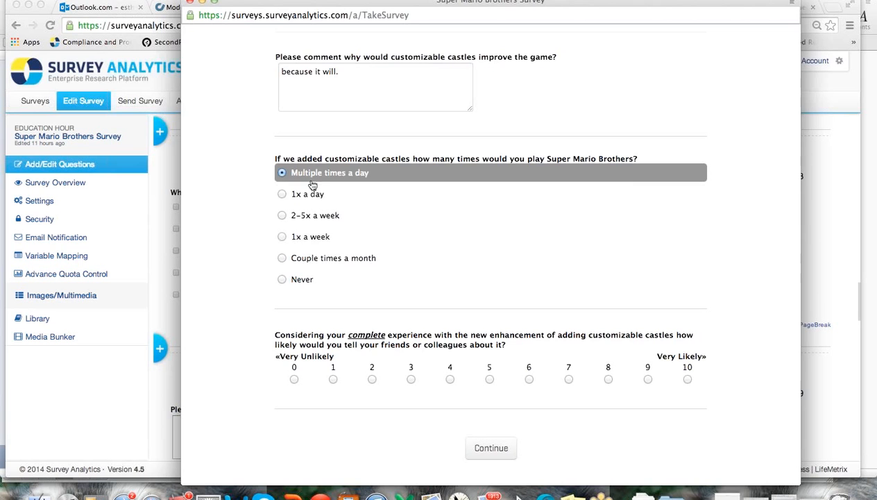
scroll(742, 265, "down", 1)
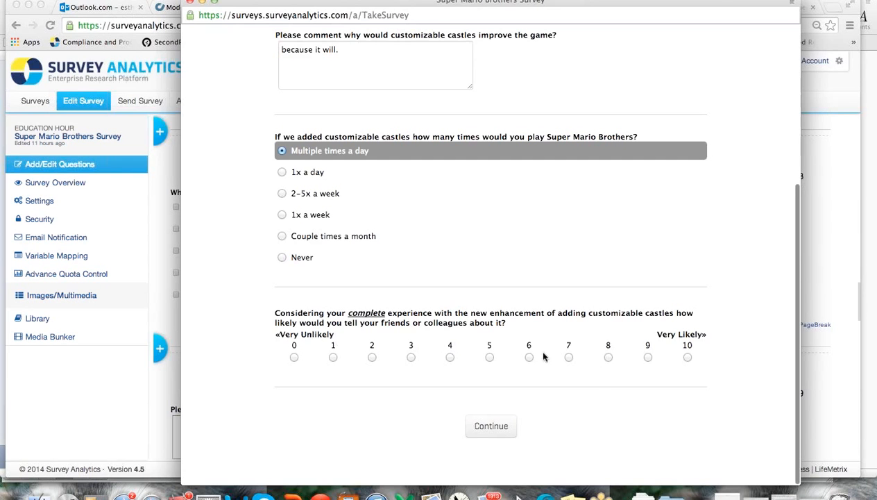
left_click(648, 358)
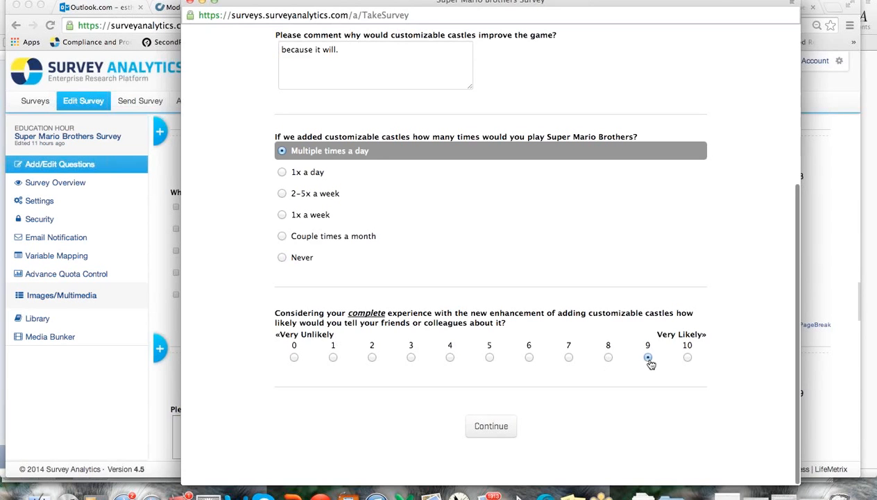
left_click(488, 427)
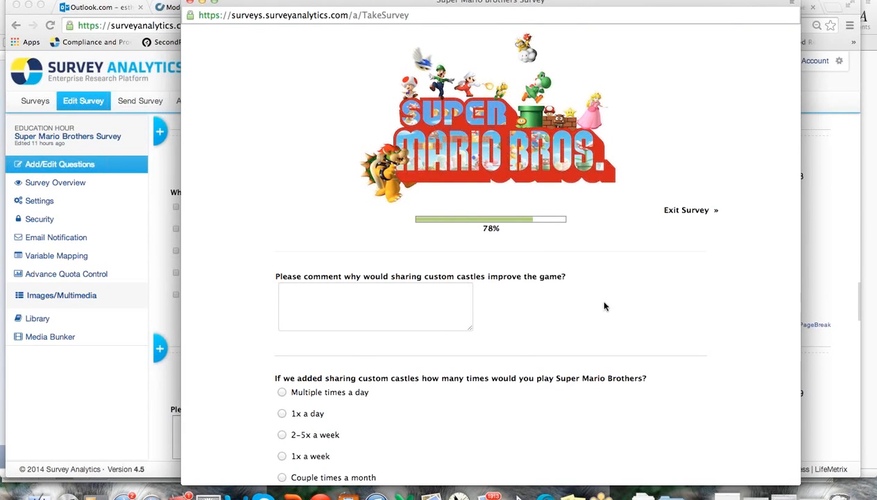
Answer the sharing custom castles follow-ups with "because it will", "Multiple times a day" and a likelihood of 10, continue, and close the preview
scroll(337, 284, "down", 3)
left_click(333, 250)
type("because it will")
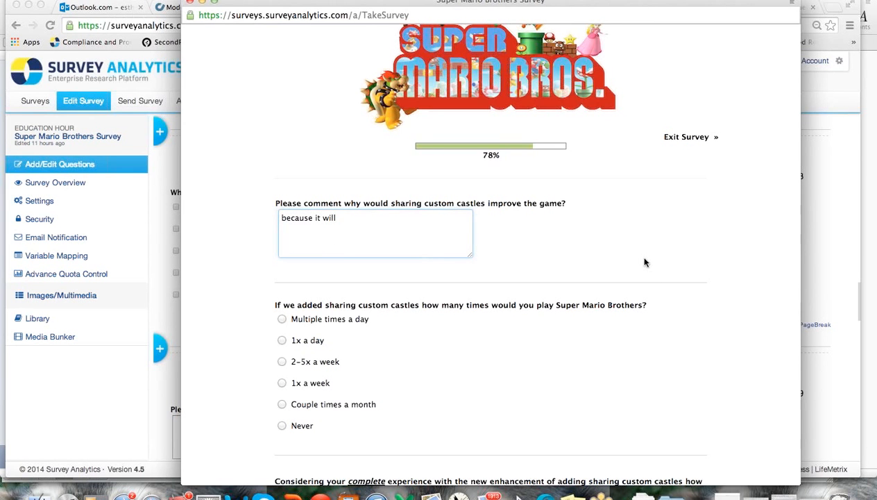
left_click(644, 263)
scroll(589, 260, "down", 6)
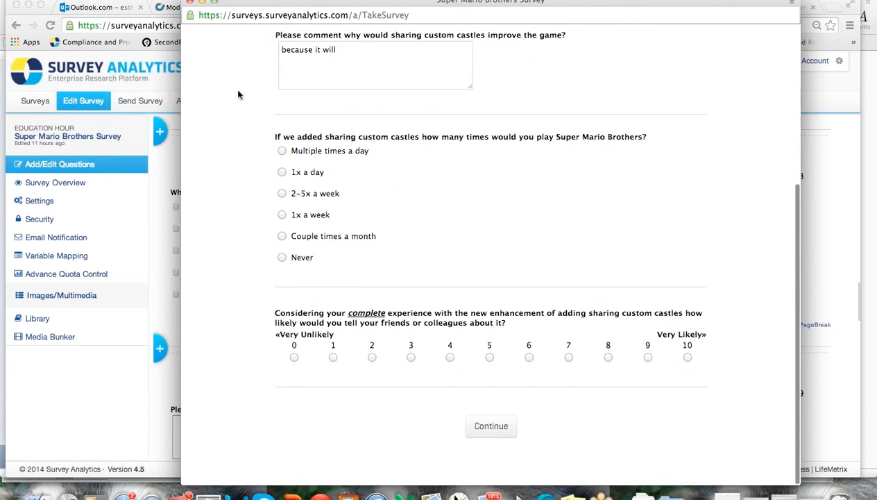
left_click(300, 156)
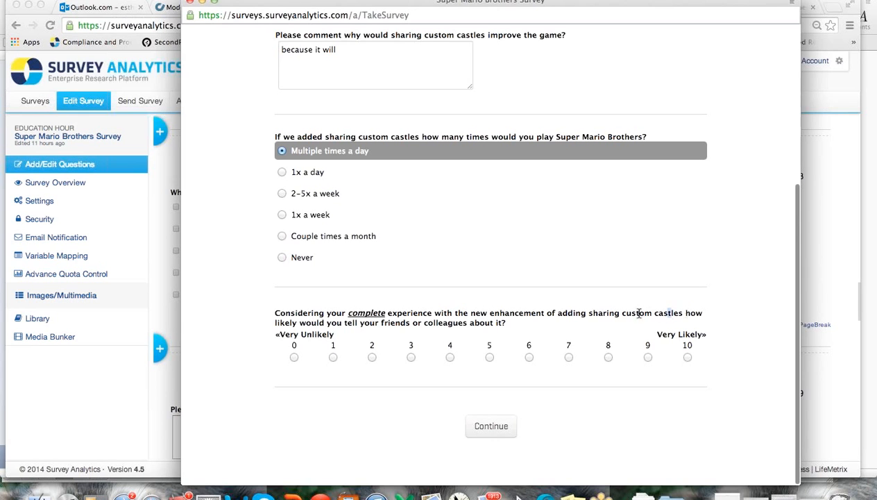
left_click_drag(638, 313, 588, 313)
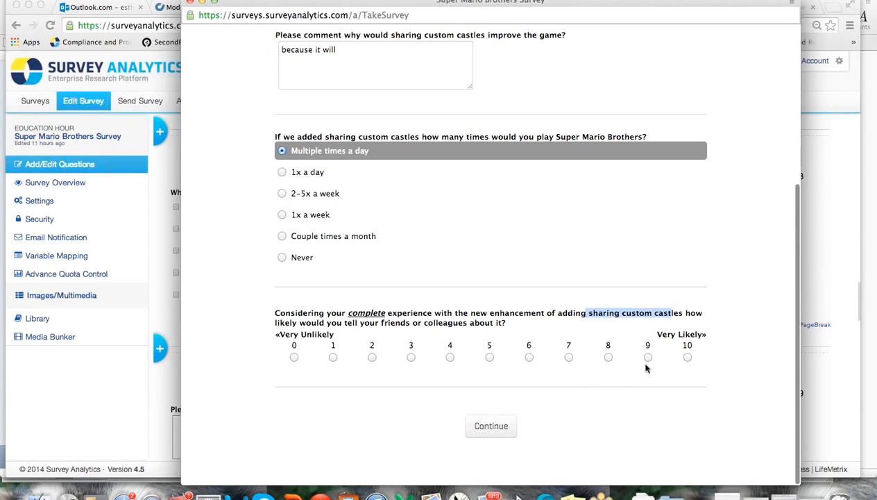
left_click(687, 357)
left_click(495, 425)
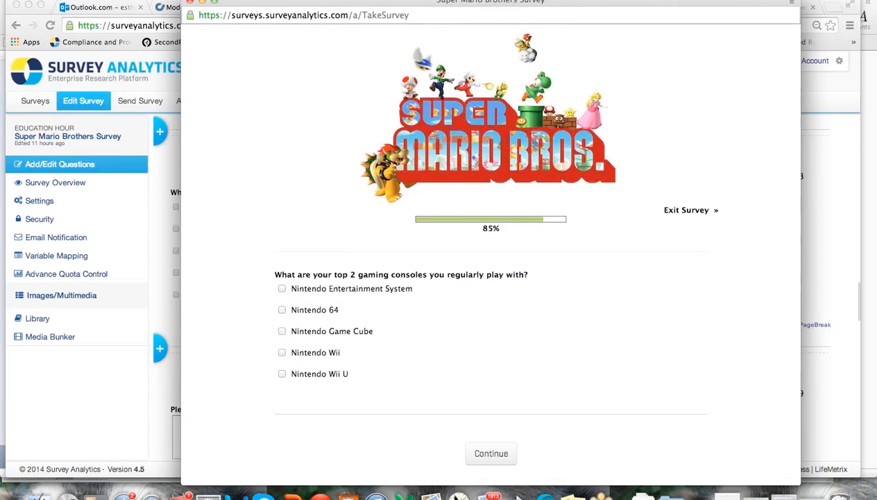
left_click(189, 4)
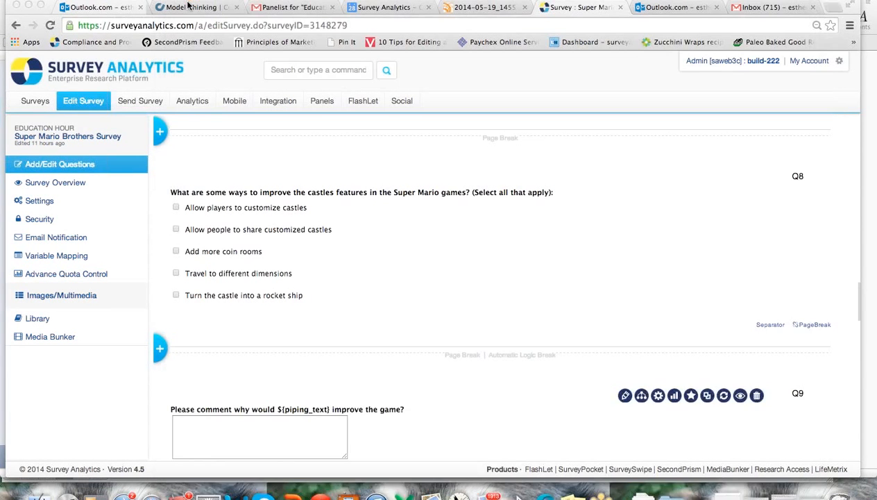
Open the gamers email list among the Super Mario Brothers survey's distribution lists
scroll(555, 243, "up", 3)
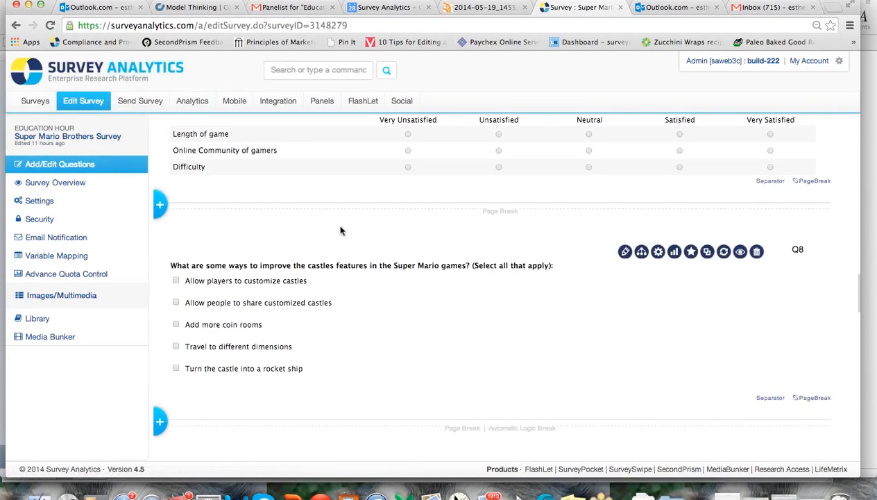
scroll(694, 264, "up", 1)
scroll(240, 299, "up", 3)
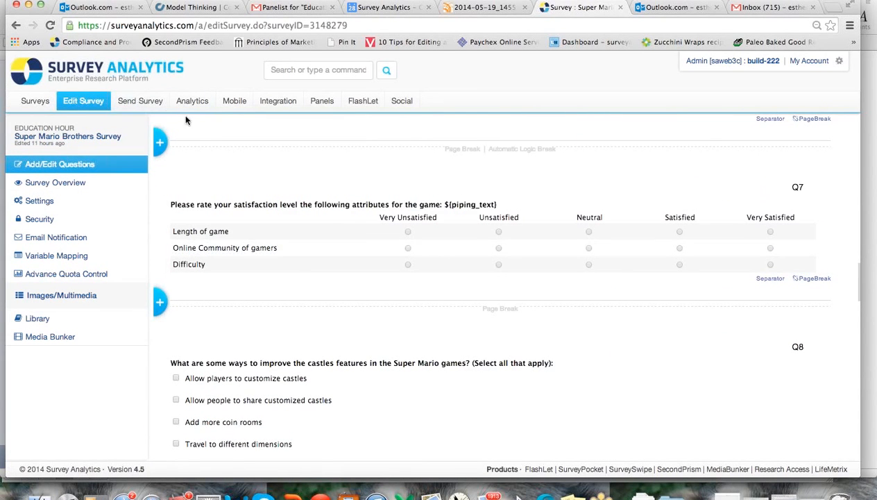
left_click(135, 102)
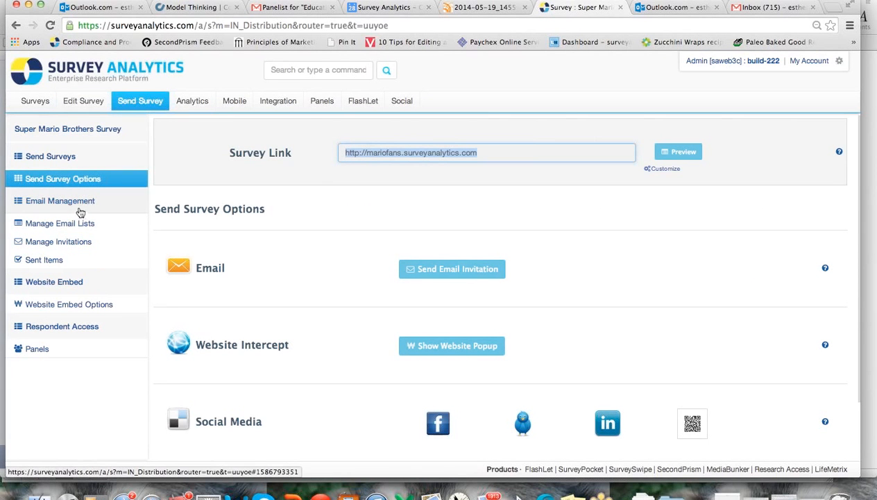
left_click(62, 224)
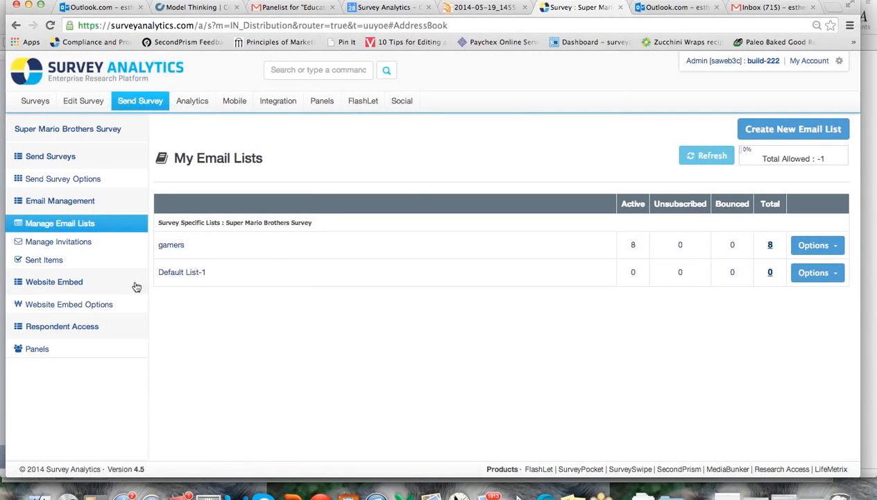
left_click(173, 249)
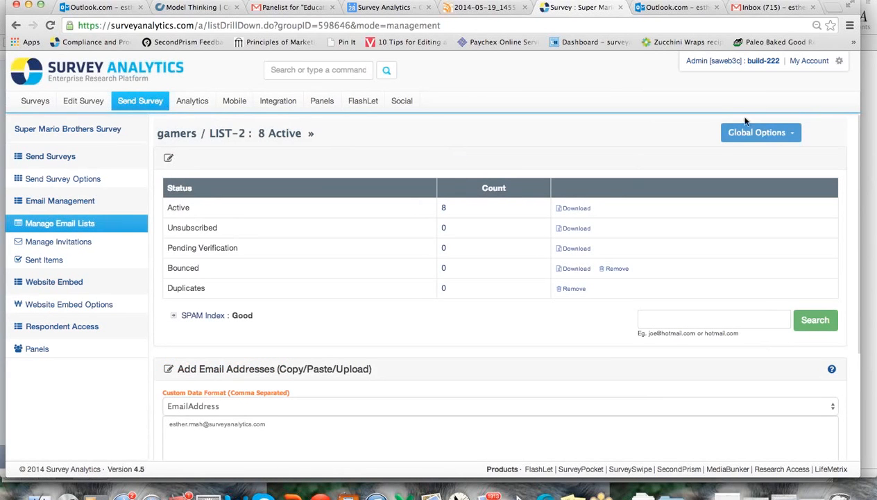
Examine the active contacts and their custom fields in the gamers list, and the section for adding email addresses
scroll(446, 147, "down", 2)
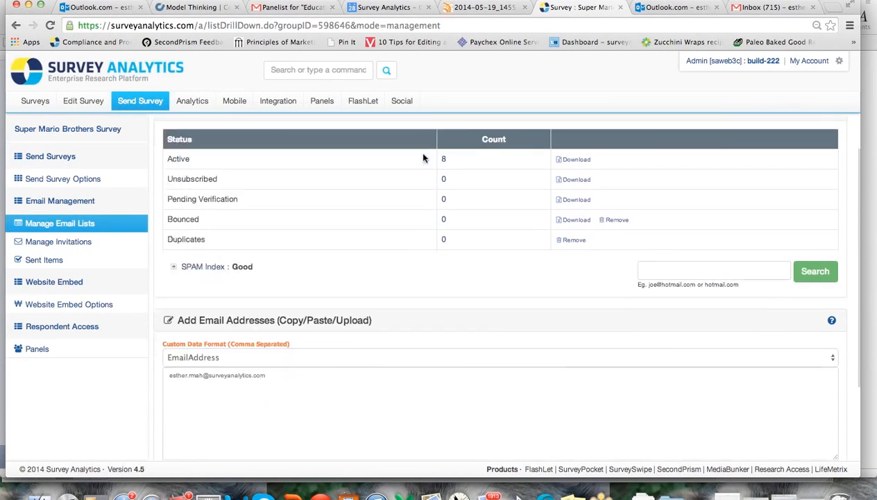
scroll(423, 158, "up", 1)
left_click(441, 182)
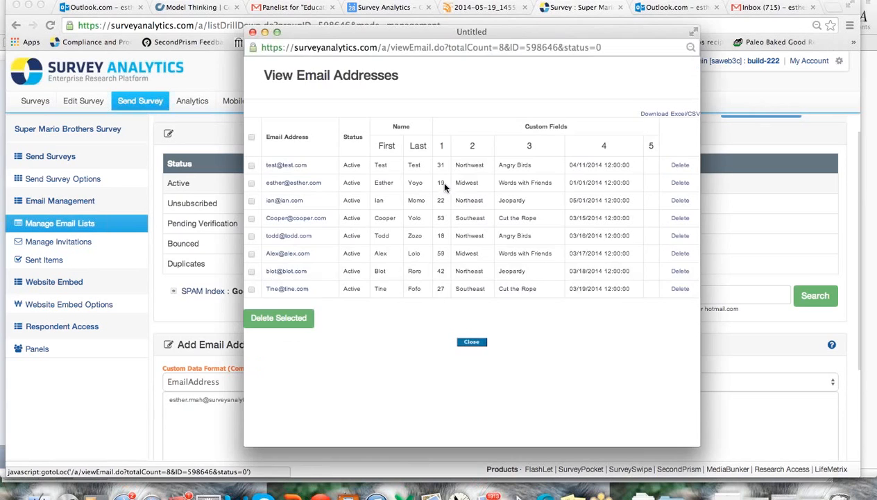
left_click(252, 32)
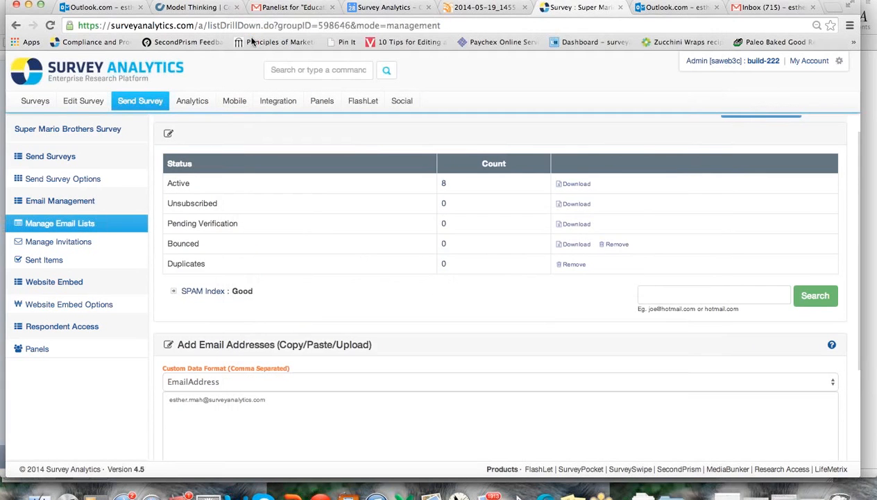
scroll(358, 137, "up", 3)
scroll(358, 138, "down", 2)
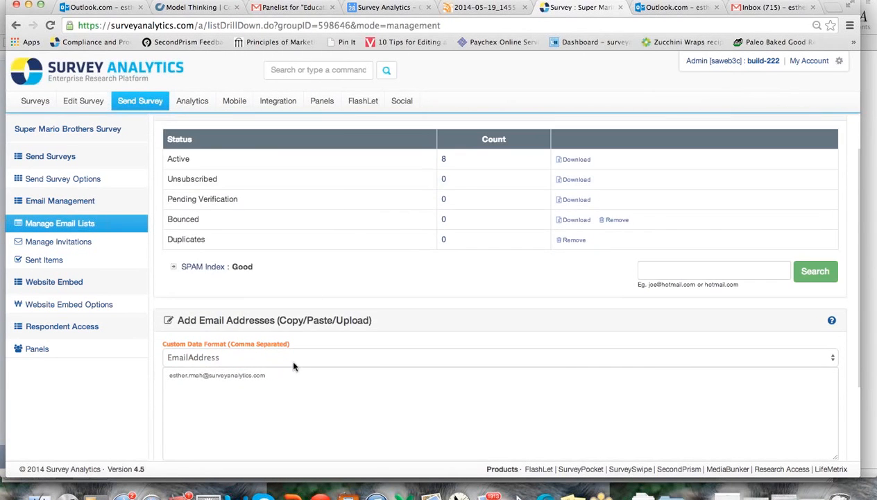
Examine the file formats available for uploading addresses to the gamers list from a CSV or Excel file, and return to the list
scroll(290, 358, "down", 6)
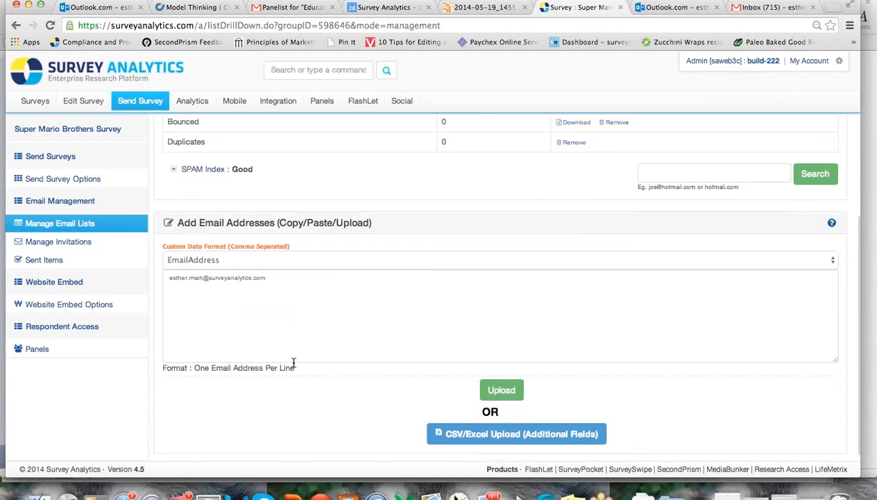
left_click(508, 429)
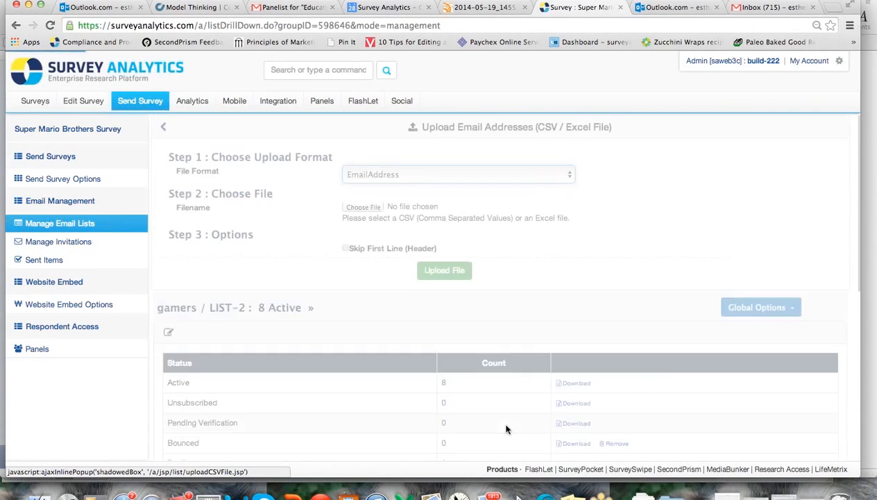
left_click(363, 173)
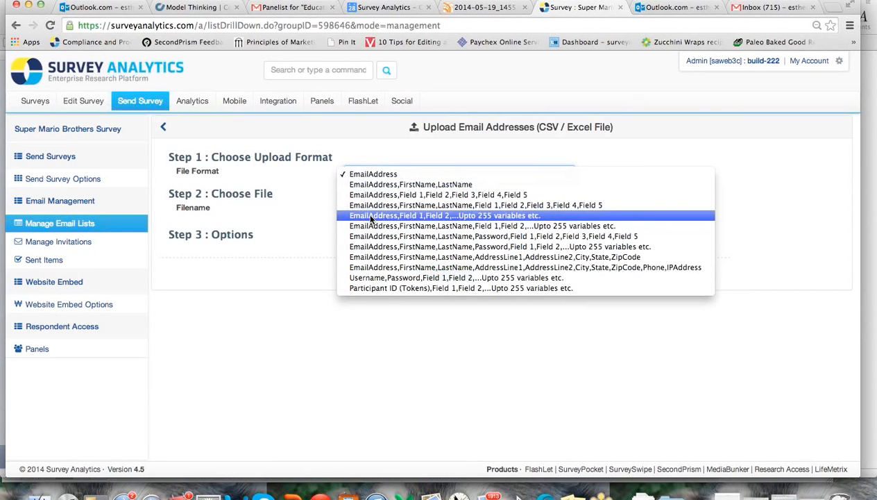
left_click(294, 366)
left_click(164, 131)
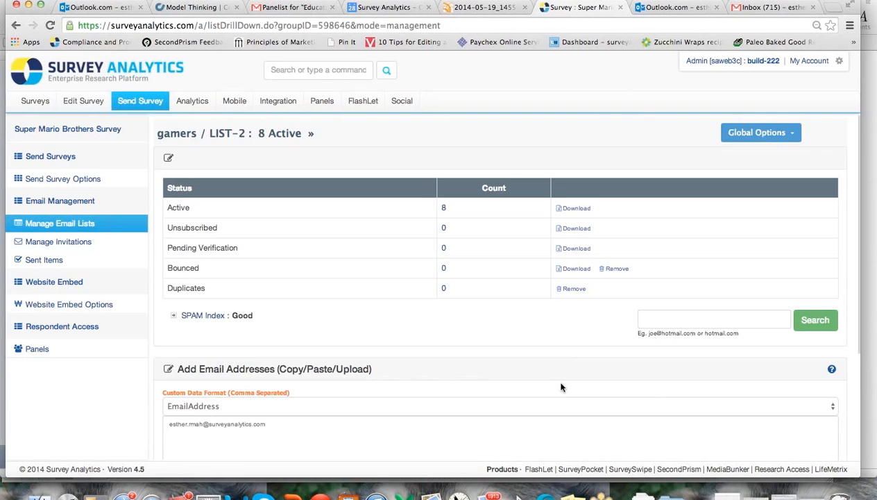
scroll(562, 388, "down", 2)
scroll(401, 352, "up", 2)
Open the variable mapping of the Super Mario Brothers survey for editing
left_click(86, 102)
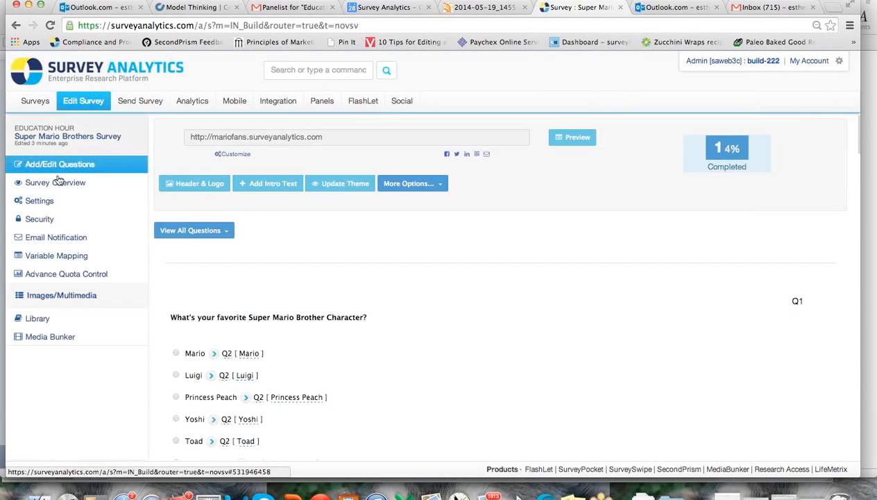
left_click(75, 257)
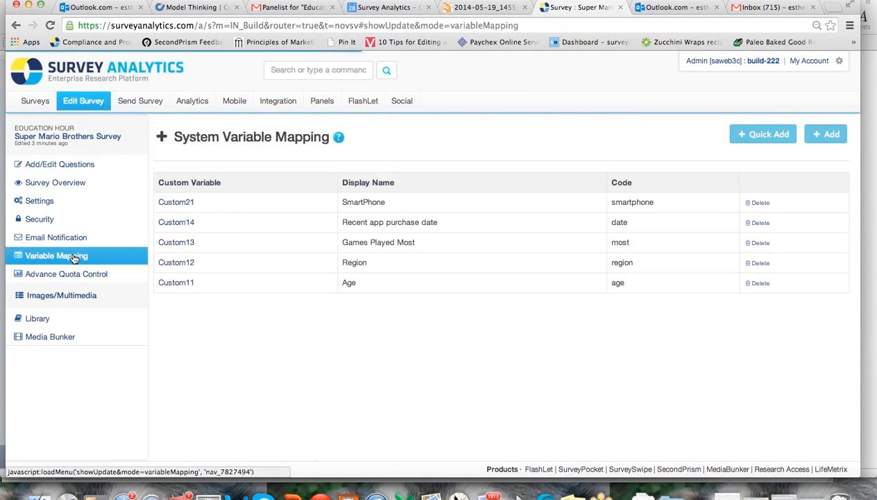
left_click(827, 135)
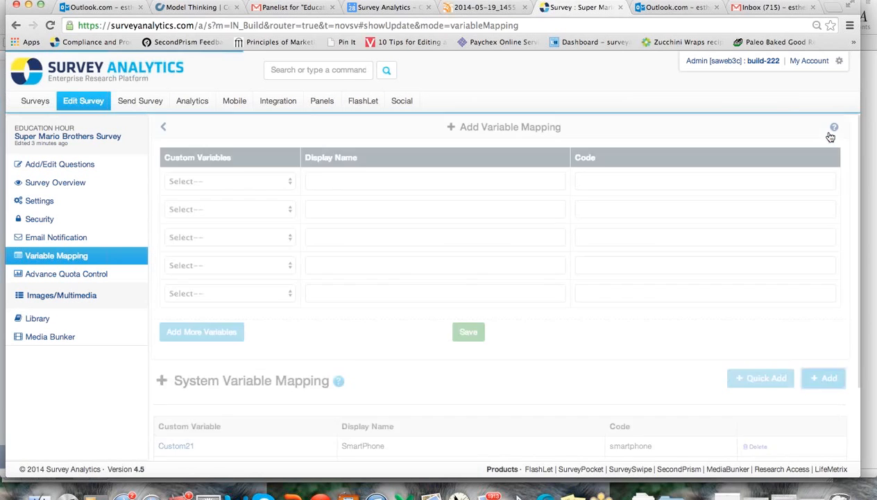
left_click(178, 180)
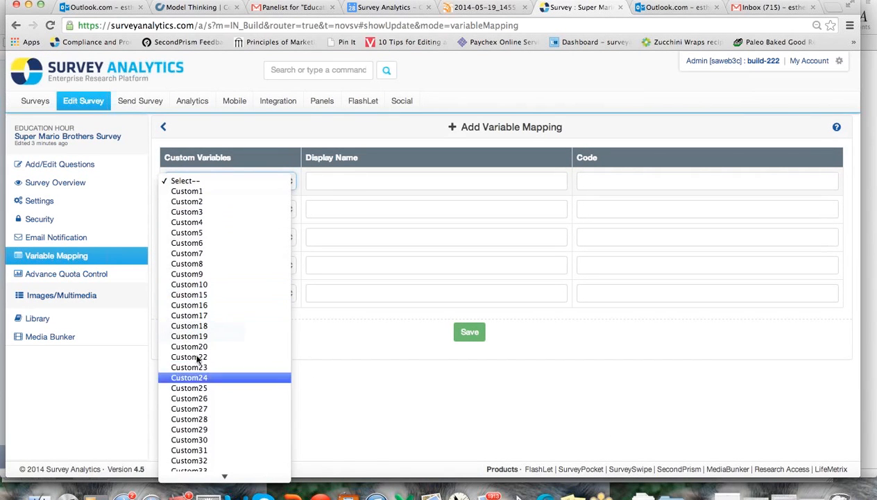
left_click(189, 419)
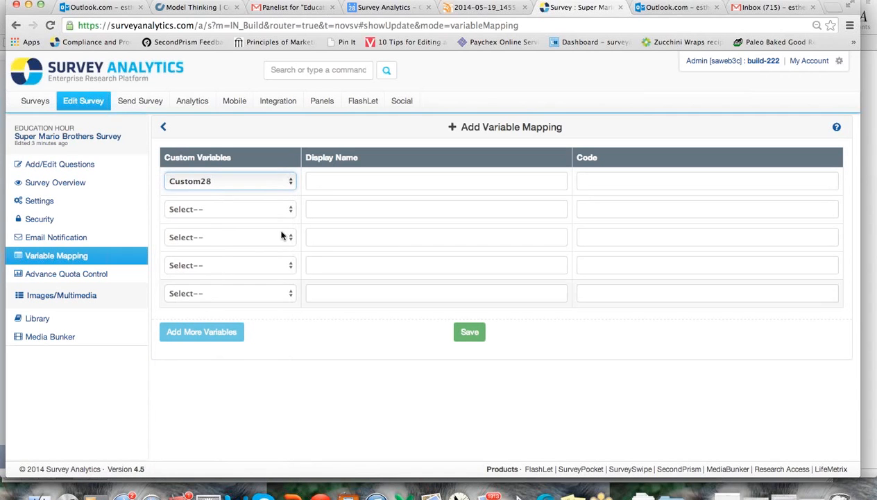
left_click(343, 182)
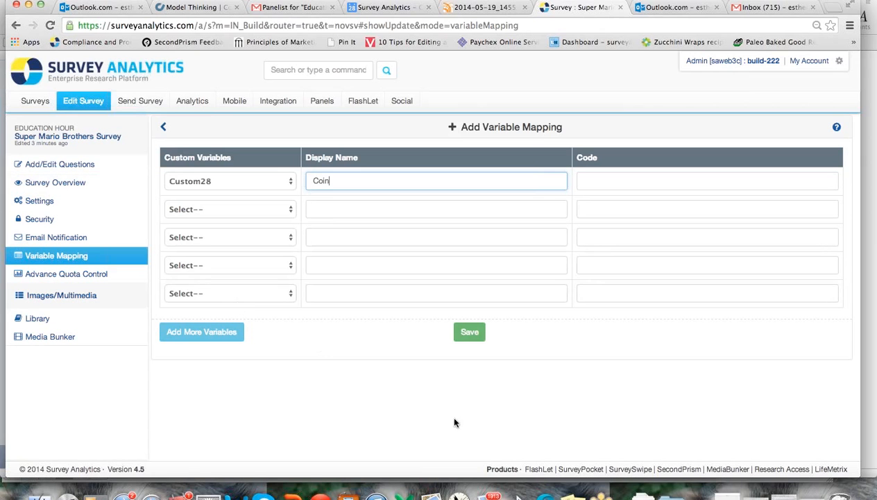
left_click(472, 333)
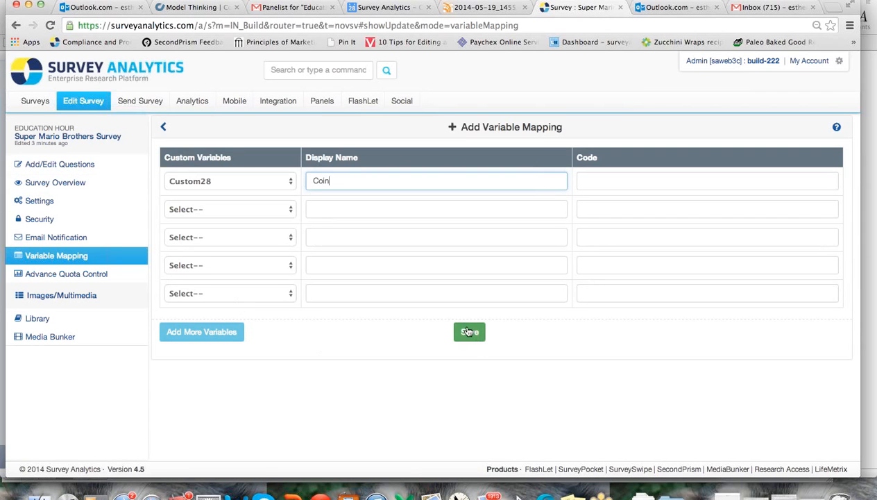
left_click(165, 127)
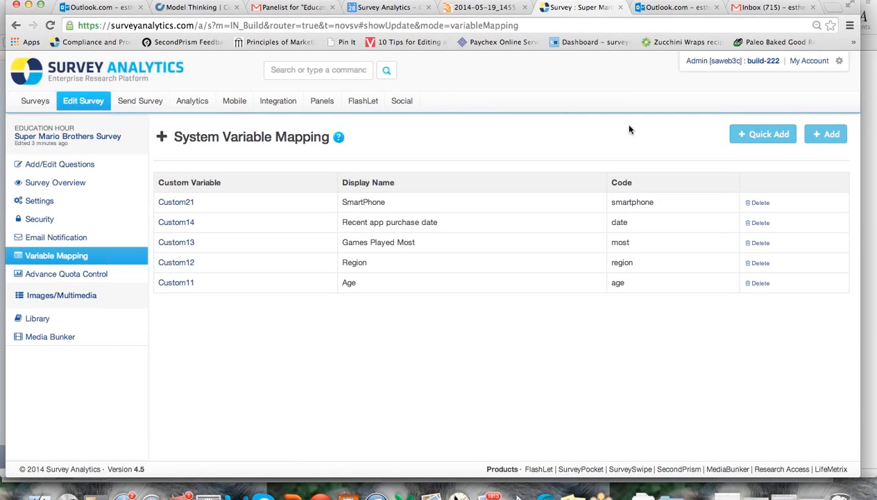
Start a quick add of variable mappings by copying in the two example lines for Country and Department
left_click(746, 132)
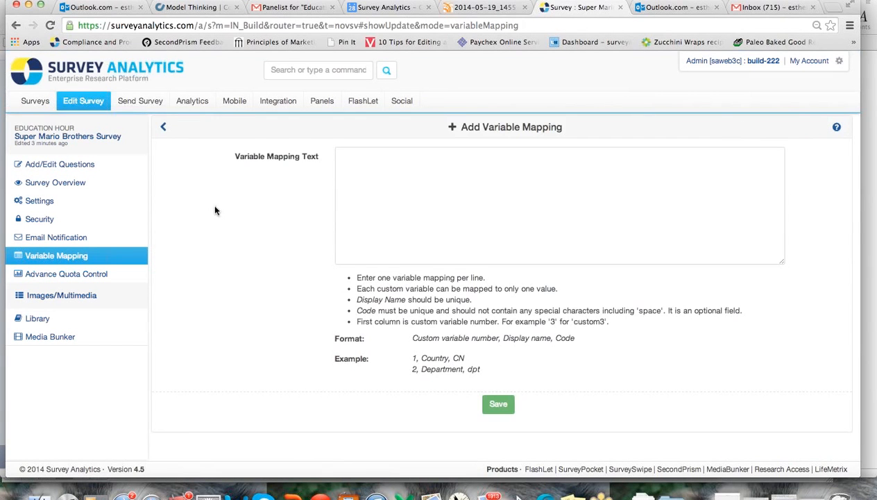
left_click(350, 164)
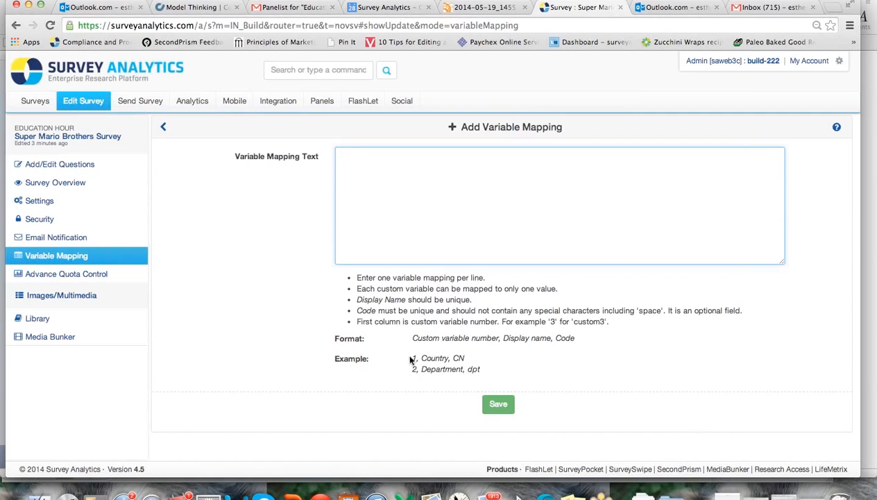
left_click_drag(479, 368, 409, 359)
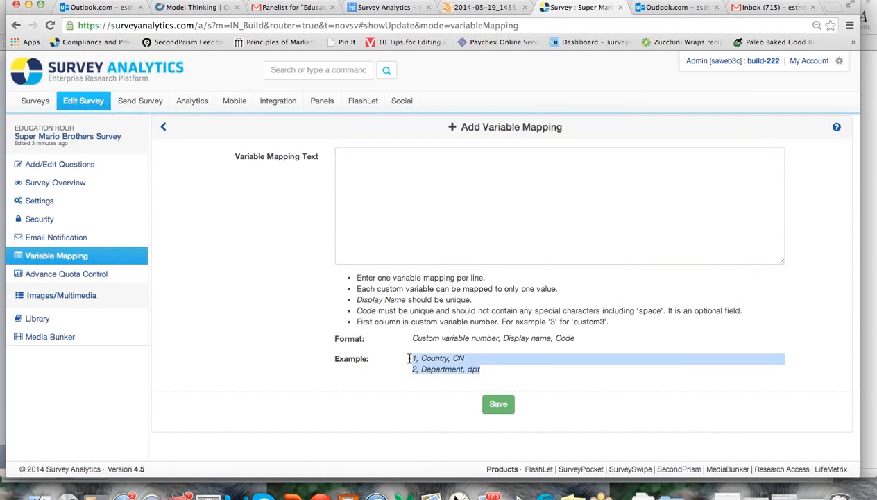
right_click(435, 362)
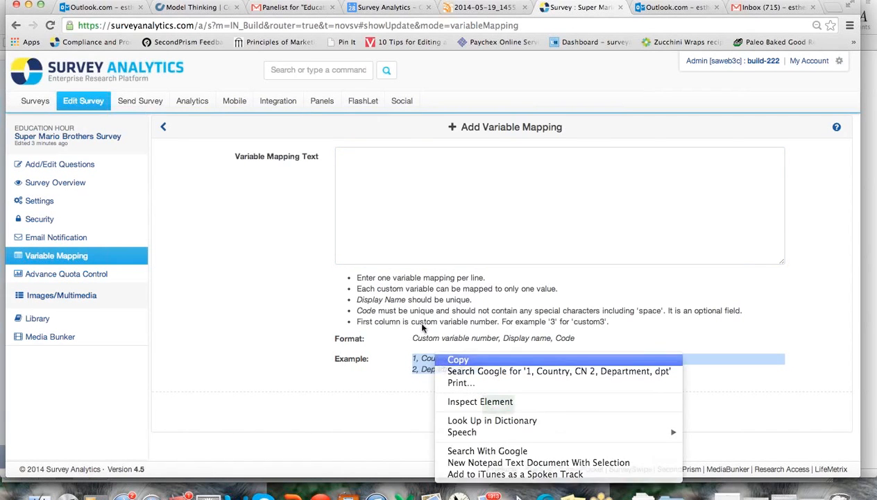
left_click(456, 358)
left_click(362, 167)
key("super+v")
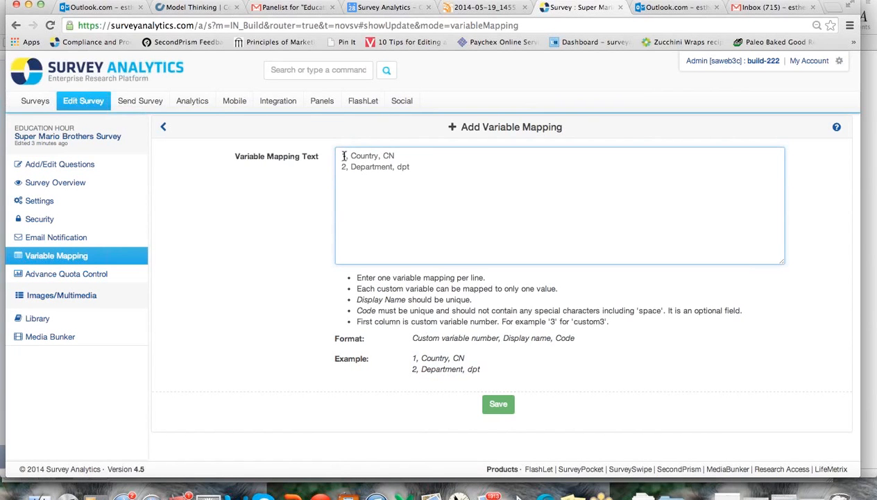
Change the custom variable numbers to 100 for Country and 200 for Department, and try to save the mappings
type("00")
left_click(345, 167)
type("00")
left_click(499, 406)
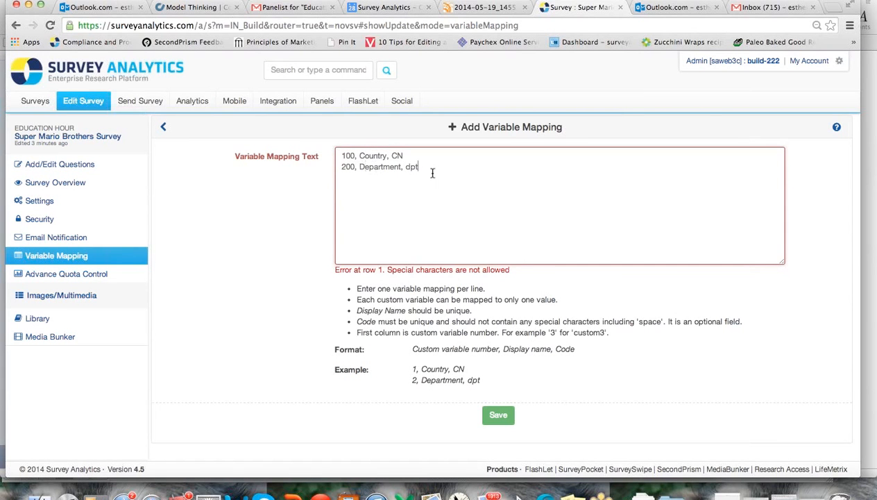
Remove the spaces in the Country and Department mapping lines and save both mappings
left_click_drag(527, 269, 346, 238)
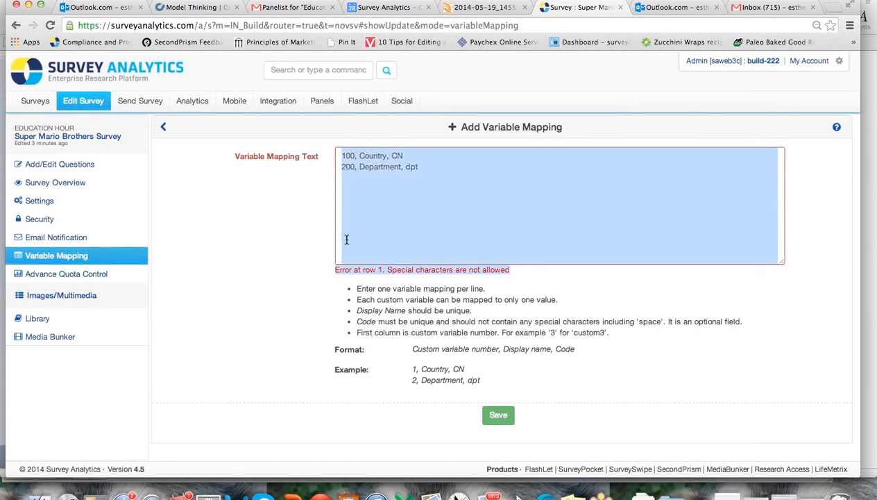
left_click(235, 216)
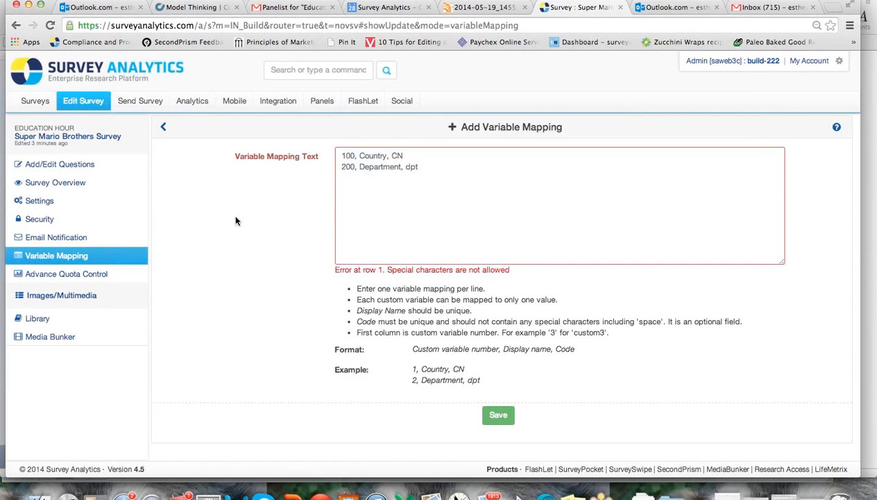
left_click(342, 156)
left_click(359, 156)
key("BackSpace")
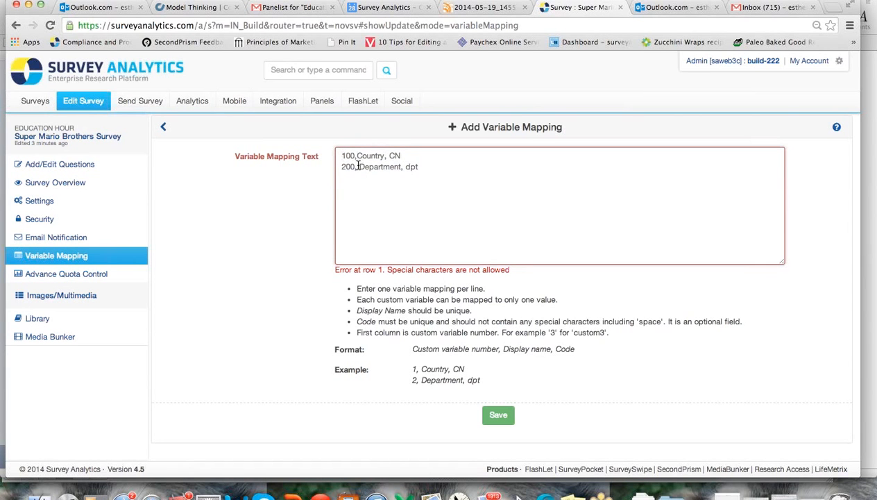
left_click(358, 167)
key("BackSpace")
key("BackSpace")
left_click(497, 415)
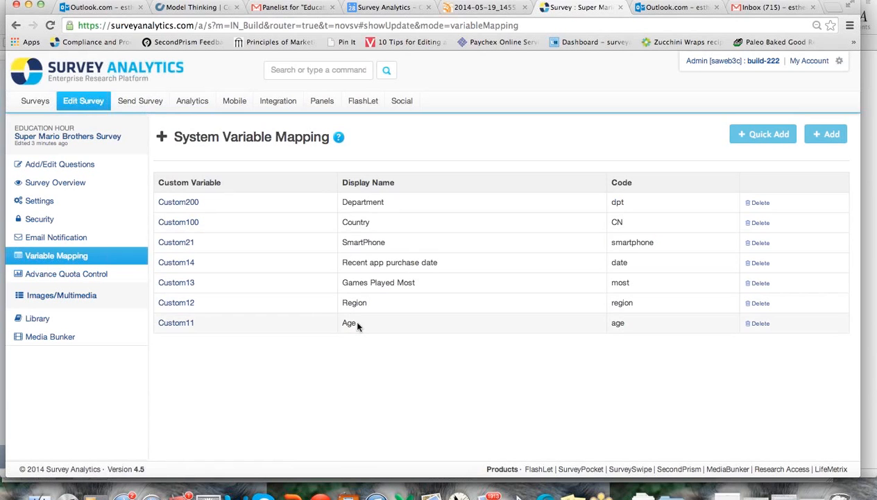
left_click_drag(358, 324, 339, 322)
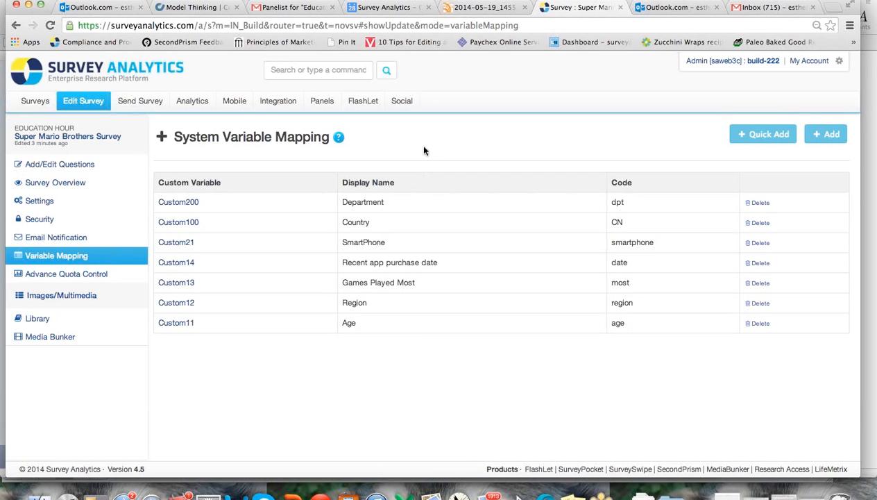
left_click(195, 102)
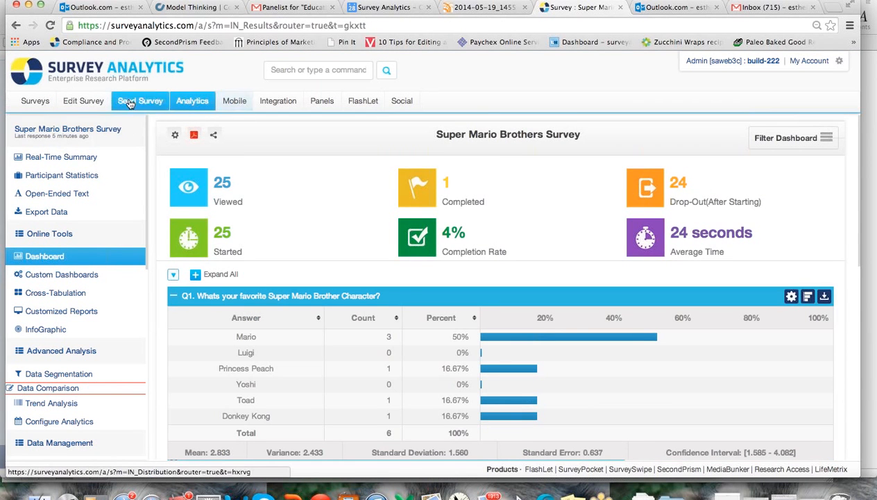
Search the survey's image library for files named "mario" and look through the matches
left_click(78, 101)
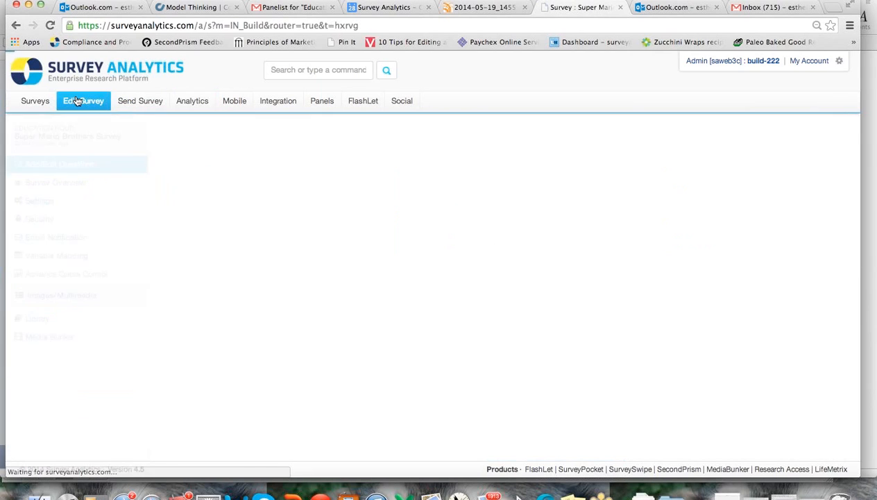
left_click(54, 319)
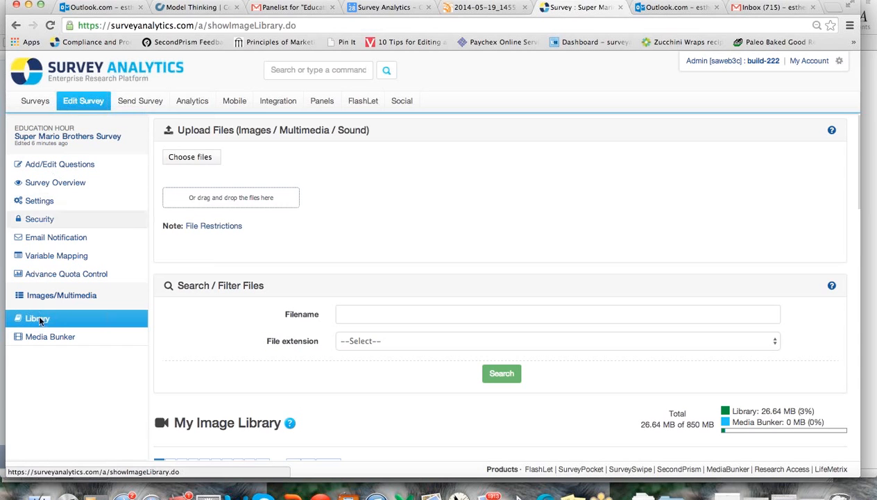
scroll(400, 202, "down", 5)
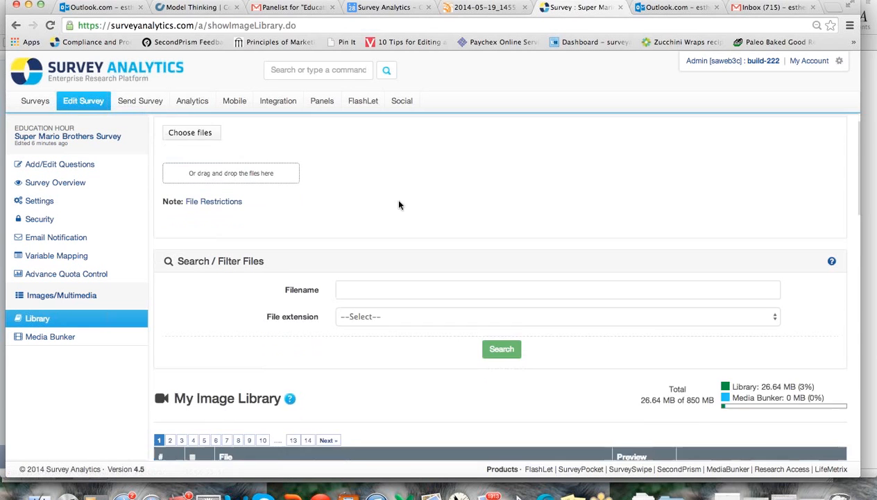
left_click(366, 196)
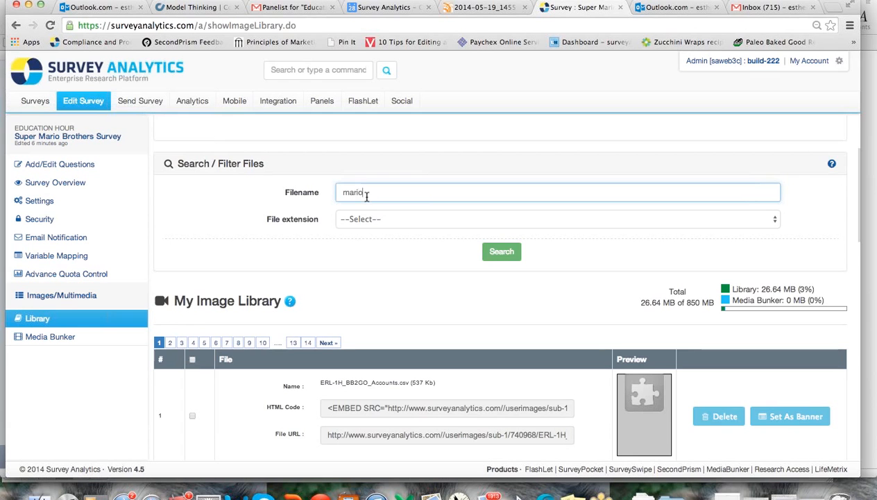
left_click(501, 253)
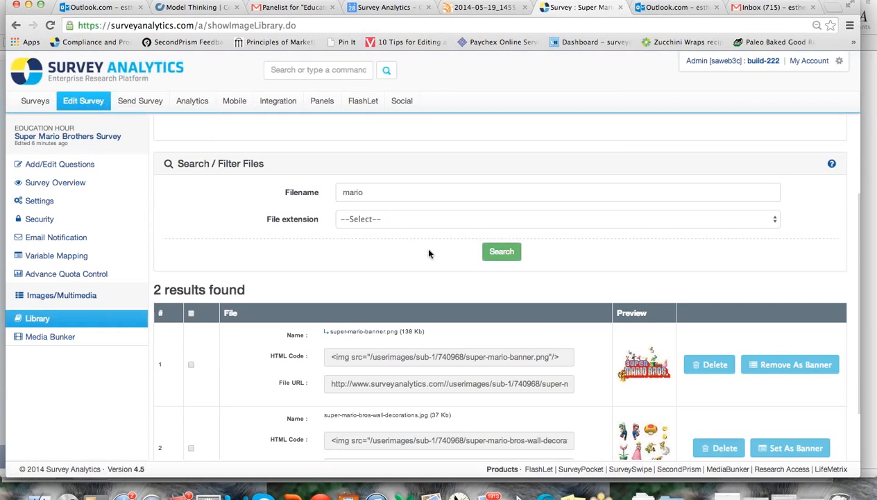
scroll(429, 253, "up", 1)
scroll(429, 254, "down", 4)
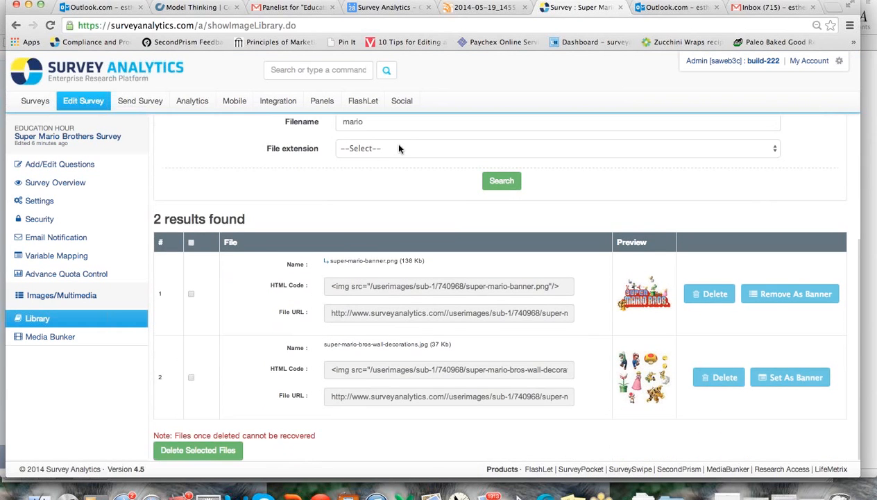
scroll(392, 166, "up", 2)
Narrow the "mario" file search to the .png extension
left_click(382, 198)
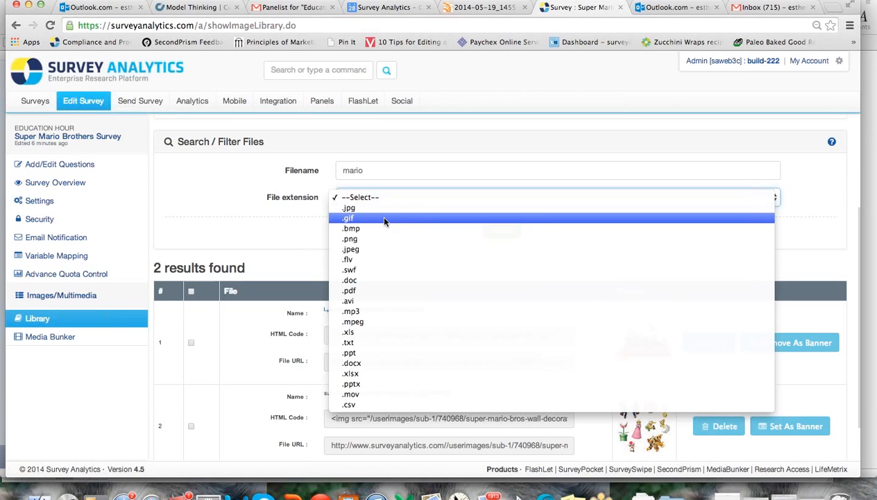
left_click(383, 218)
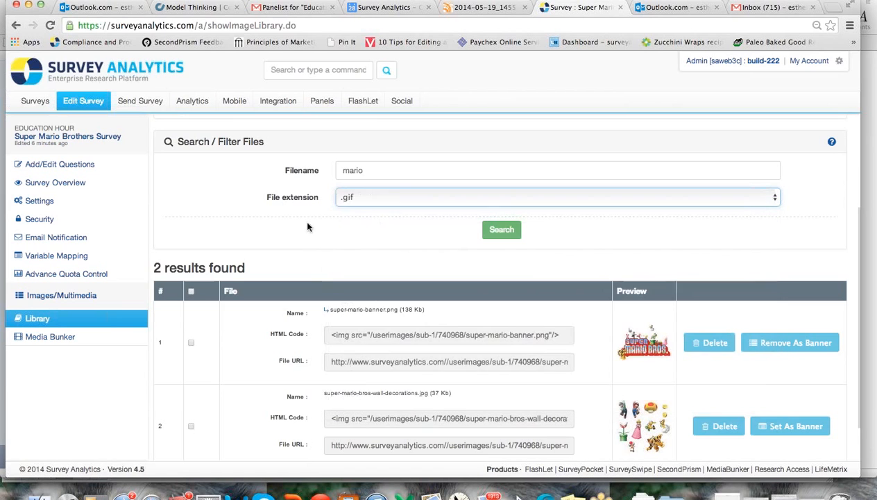
left_click(364, 198)
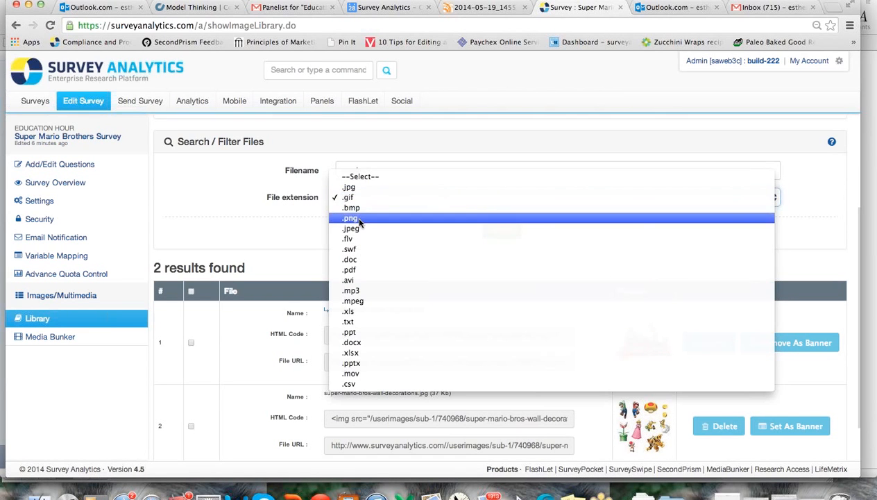
left_click(358, 219)
left_click(496, 229)
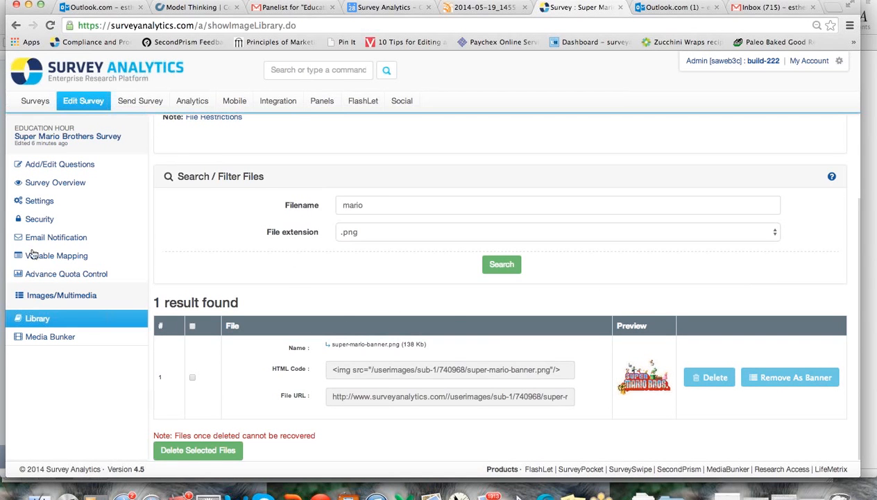
scroll(210, 192, "up", 2)
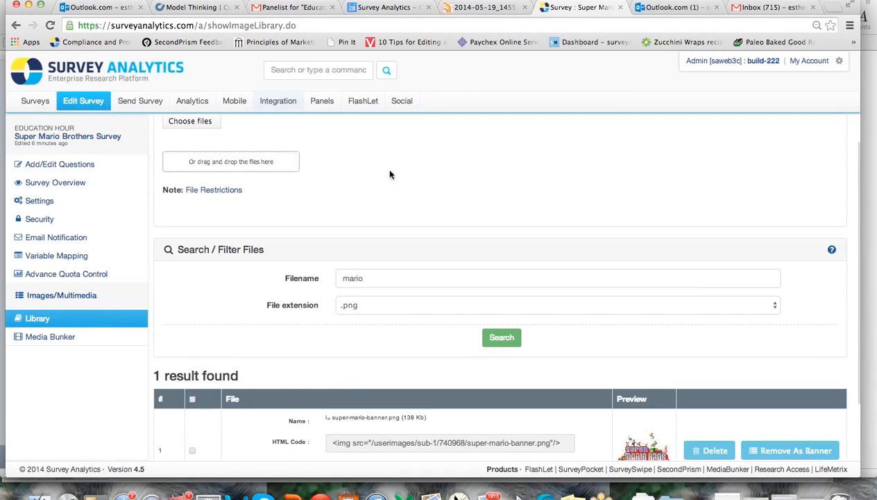
Open the survey's external data import page among the integration features
left_click(276, 103)
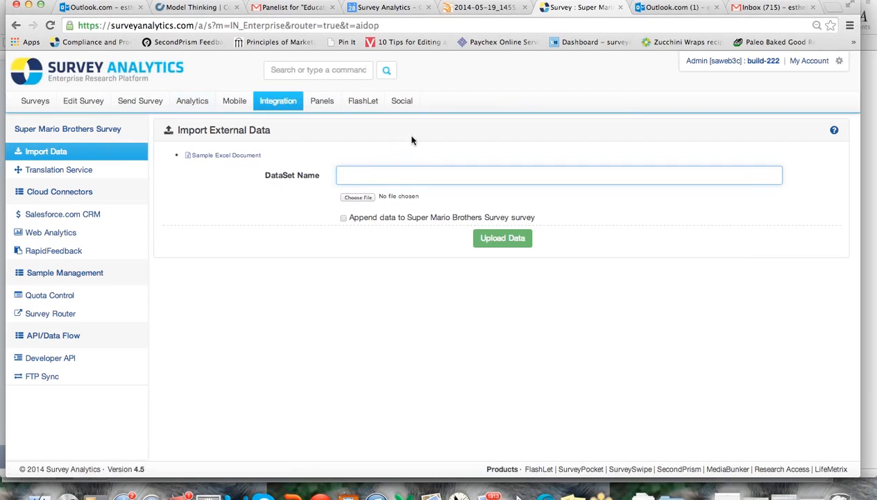
left_click(664, 256)
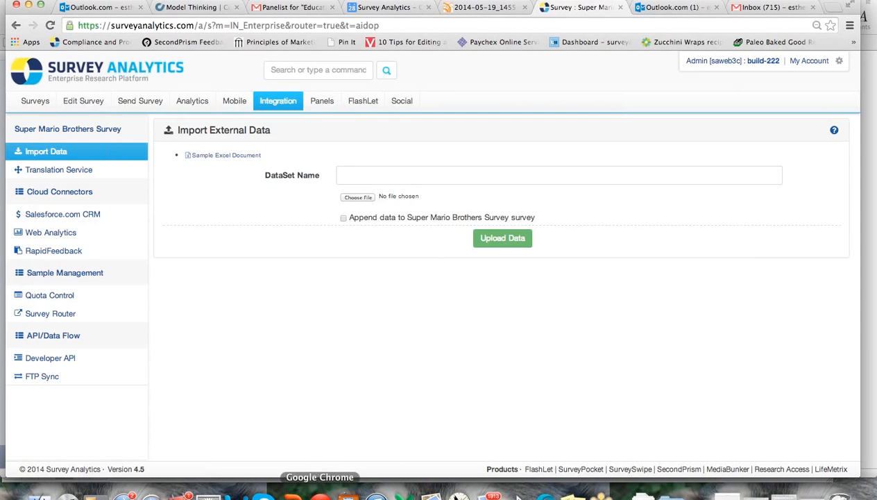
Switch to the Keynote presentation and advance from the Live Demo slide to the Pricing Special for Attendees slide
left_click(349, 496)
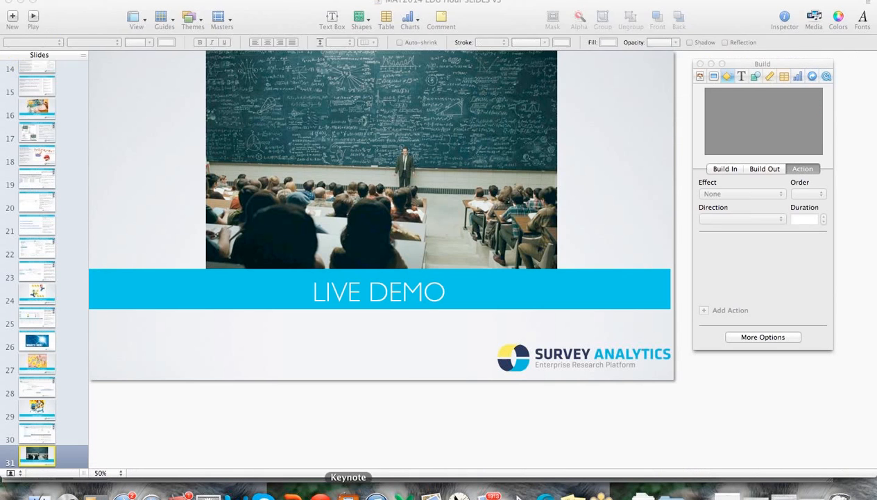
key("Down")
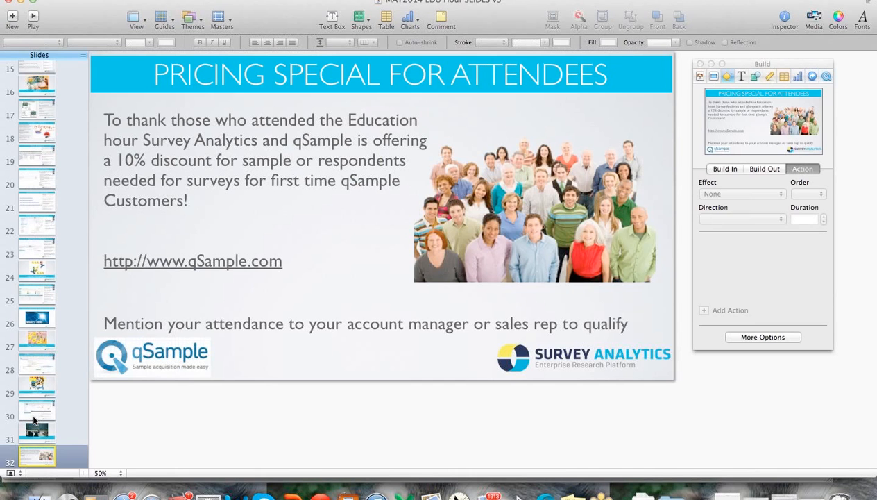